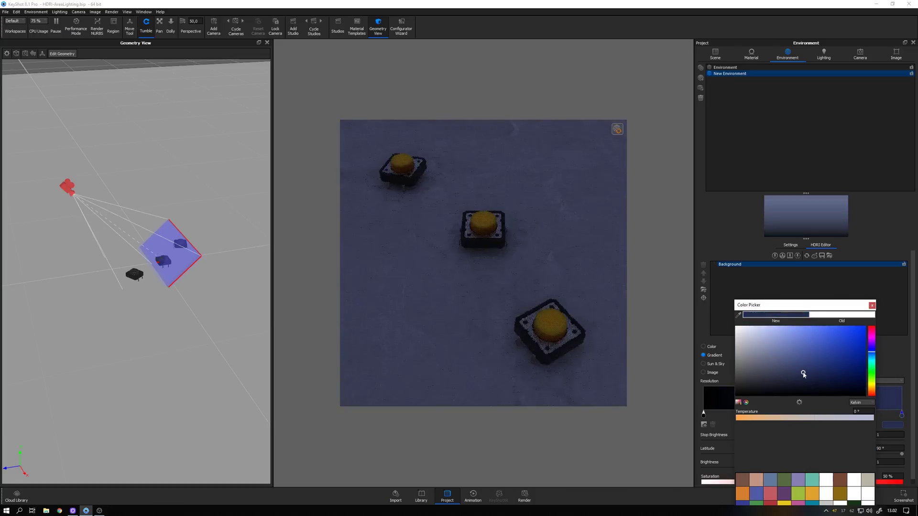
# Step: Shift the dark blue gradient stop of the environment background slightly toward a greener blue hue
pyautogui.click(871, 354)
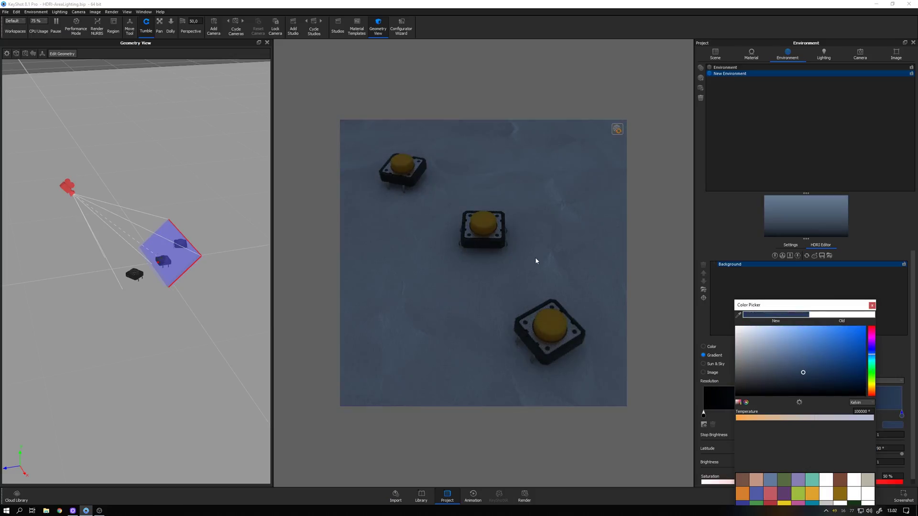
pyautogui.click(872, 305)
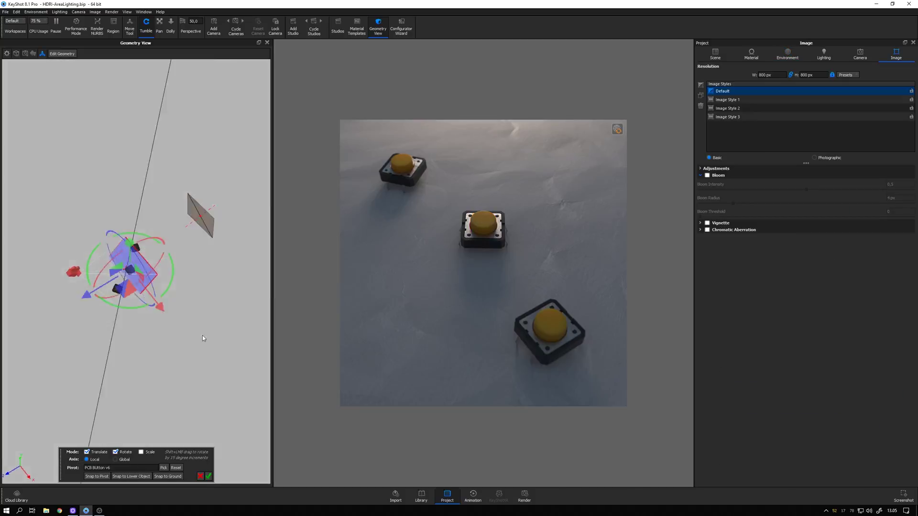
pyautogui.moveTo(170, 316); pyautogui.dragTo(142, 301)
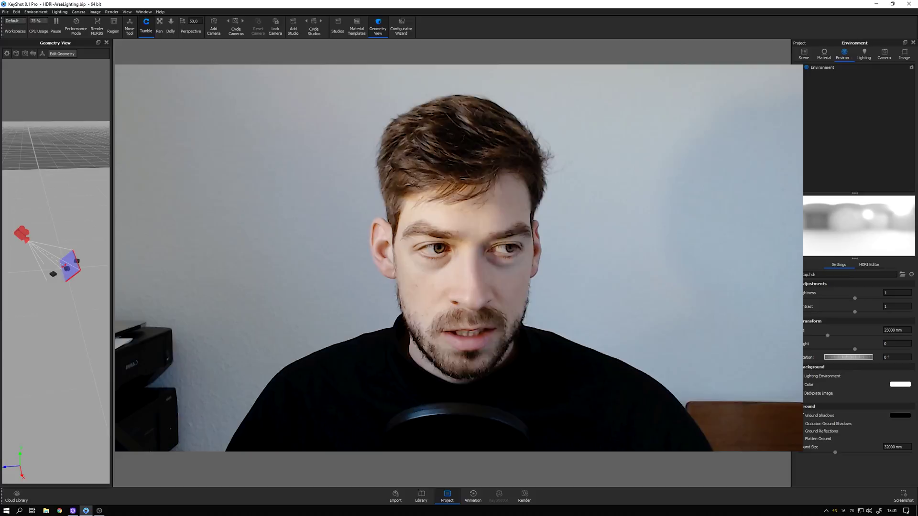
# Step: Widen the project and geometry views and highlight the PCB buttons and the ground plane in the scene tree
pyautogui.click(803, 54)
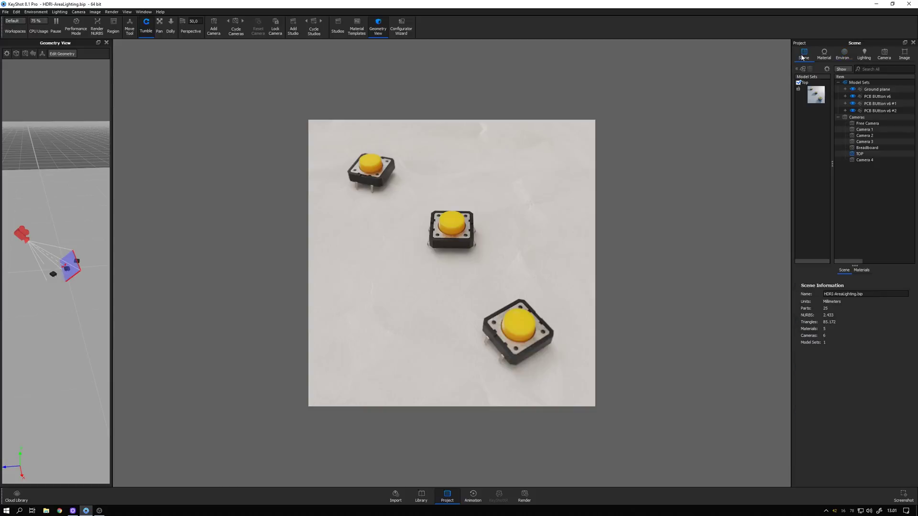
pyautogui.moveTo(791, 107); pyautogui.dragTo(693, 106)
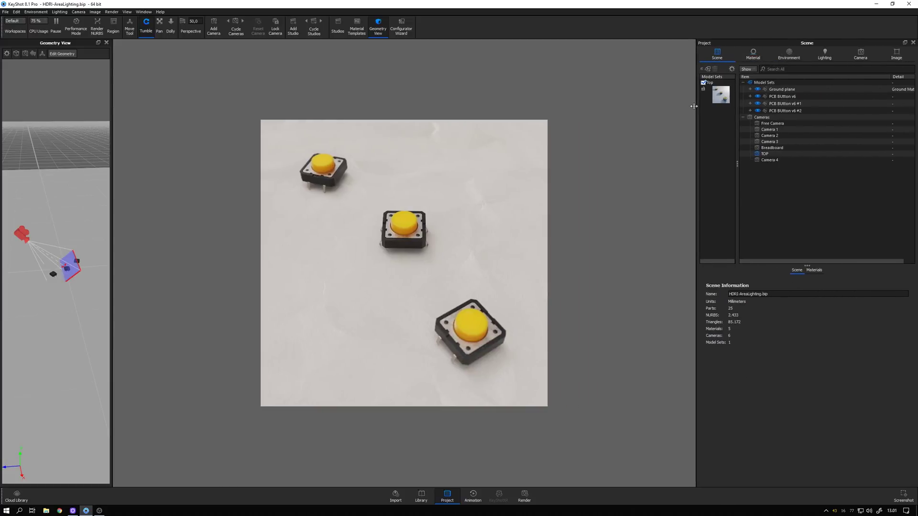
pyautogui.click(777, 96)
pyautogui.hotkey('shift', 'Down')
pyautogui.hotkey('shift', 'Down')
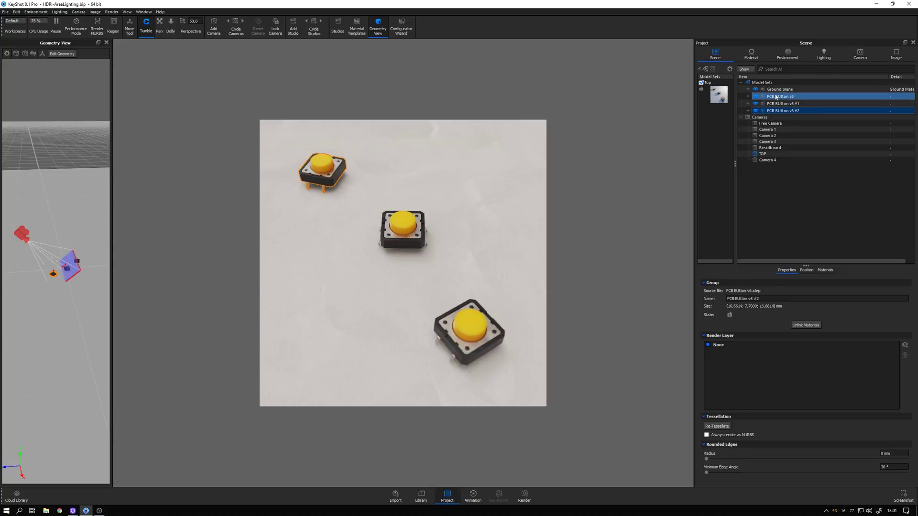
pyautogui.click(777, 89)
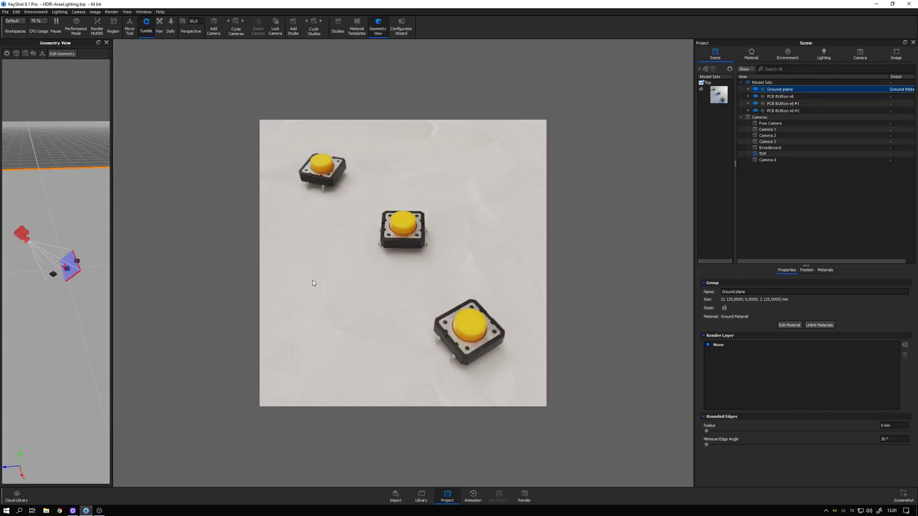
pyautogui.moveTo(112, 285); pyautogui.dragTo(272, 286)
pyautogui.moveTo(204, 285)
pyautogui.mouseDown()
pyautogui.moveTo(183, 272)
pyautogui.moveTo(207, 283)
pyautogui.mouseUp()
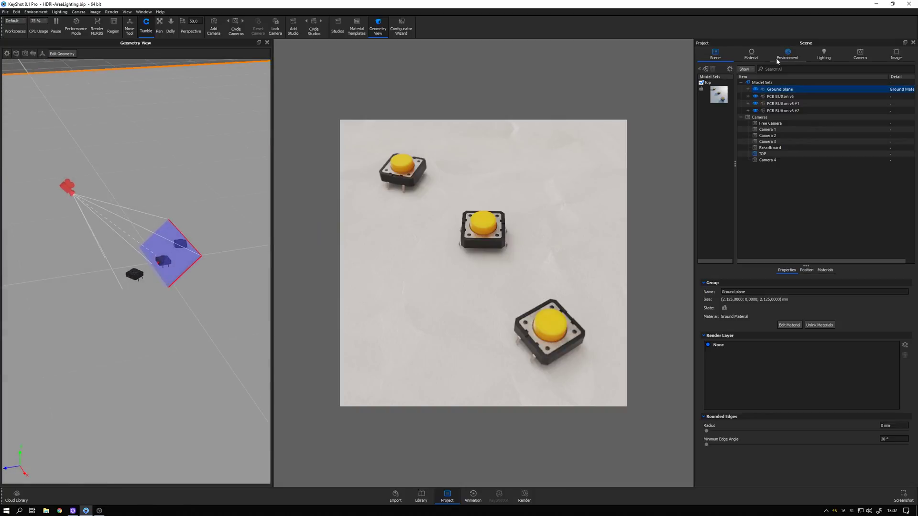
# Step: Add a new environment and change its HDRI background from a solid color to a gradient
pyautogui.click(787, 54)
pyautogui.click(734, 68)
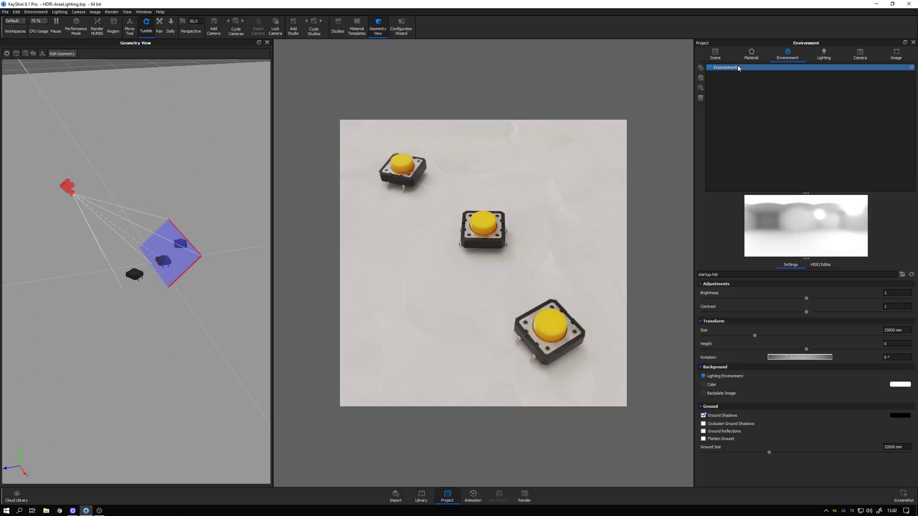
pyautogui.click(733, 94)
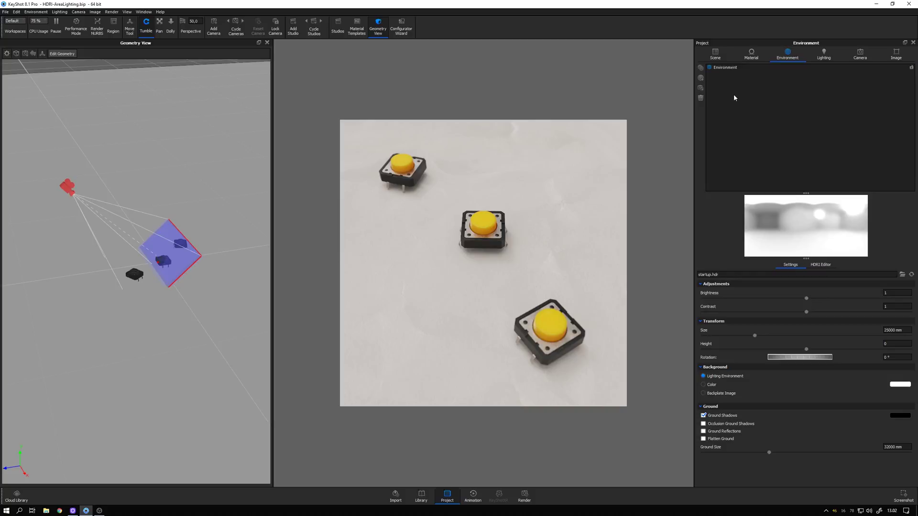
pyautogui.click(701, 68)
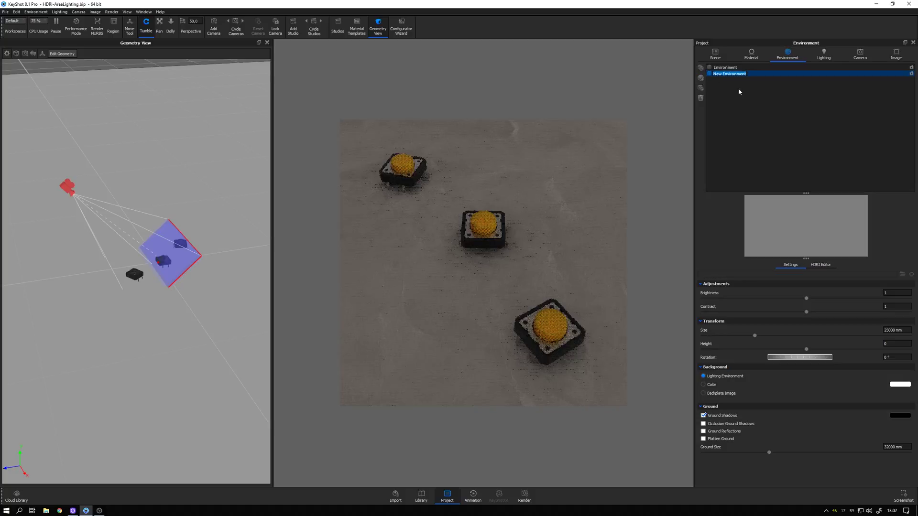
pyautogui.click(820, 265)
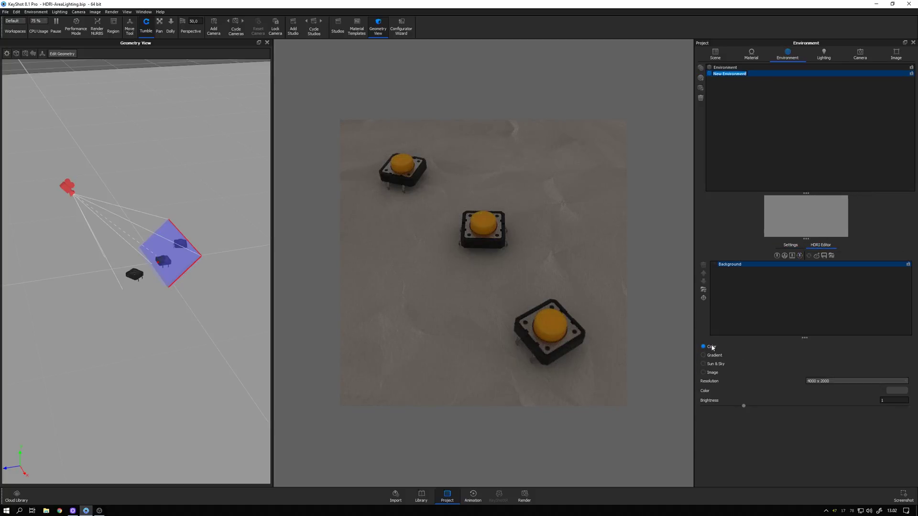
pyautogui.click(734, 265)
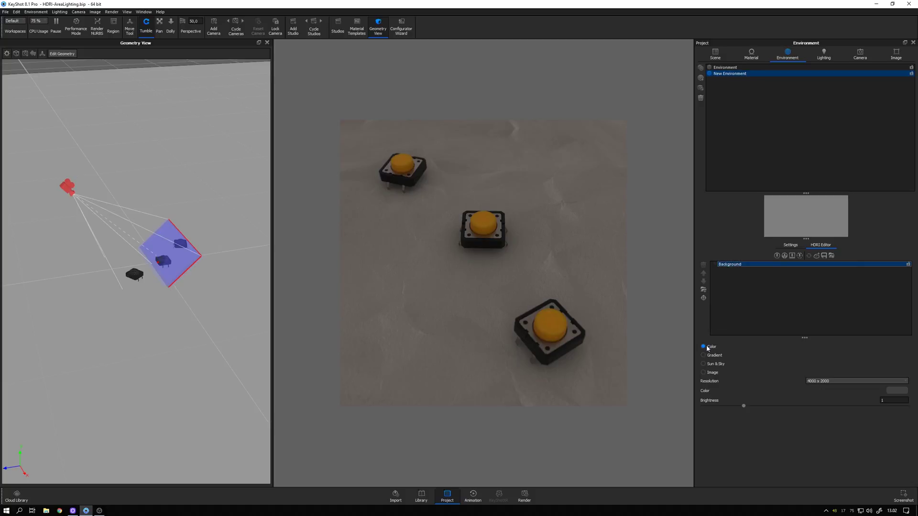
pyautogui.click(713, 355)
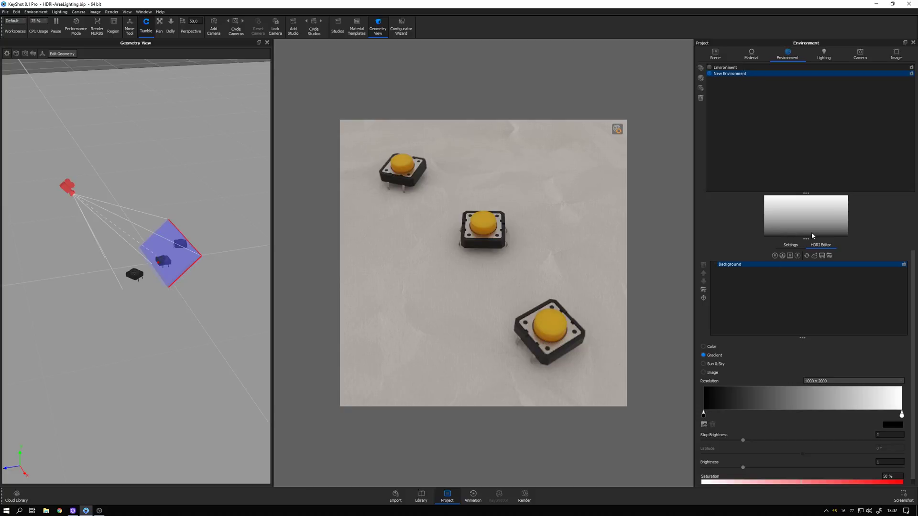
# Step: Recolor the white stop of the background gradient to a muted dark blue and accept the color
pyautogui.click(902, 415)
pyautogui.click(892, 425)
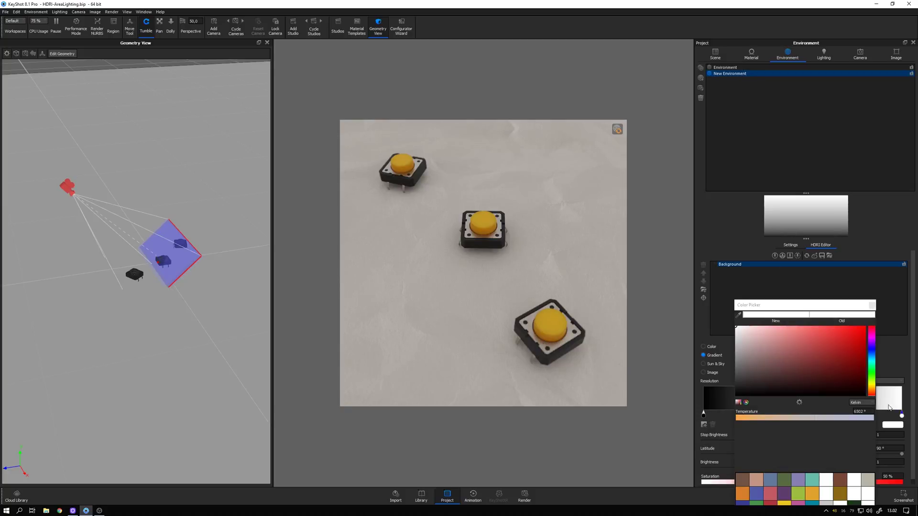
pyautogui.click(872, 352)
pyautogui.moveTo(830, 365); pyautogui.dragTo(872, 366)
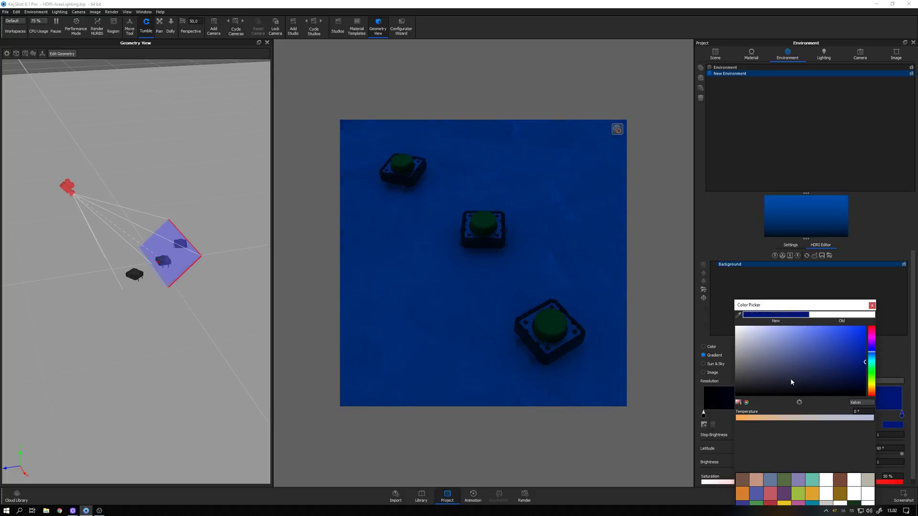
pyautogui.moveTo(791, 382); pyautogui.dragTo(804, 373)
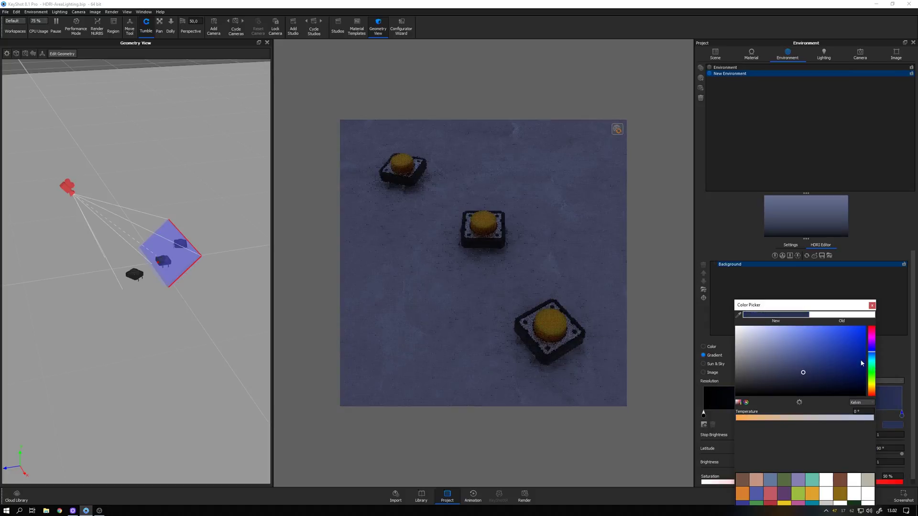
pyautogui.click(872, 356)
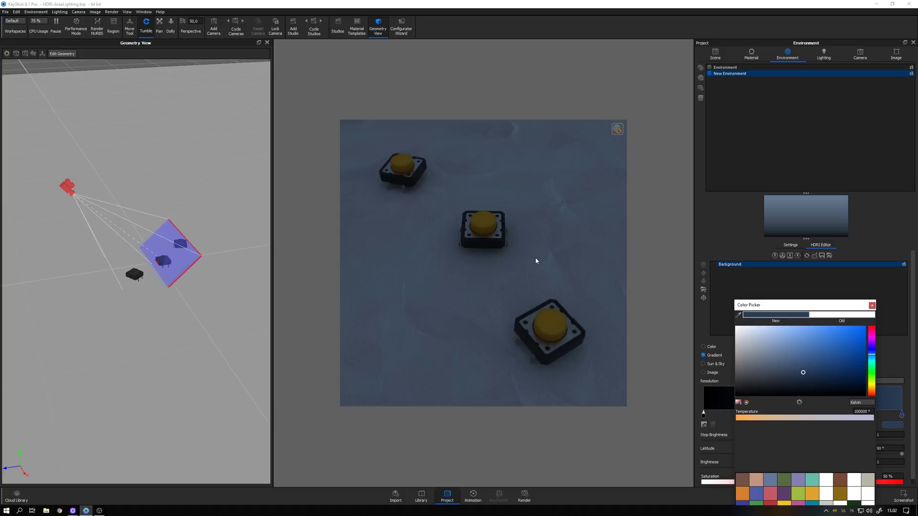
pyautogui.moveTo(779, 305); pyautogui.dragTo(769, 261)
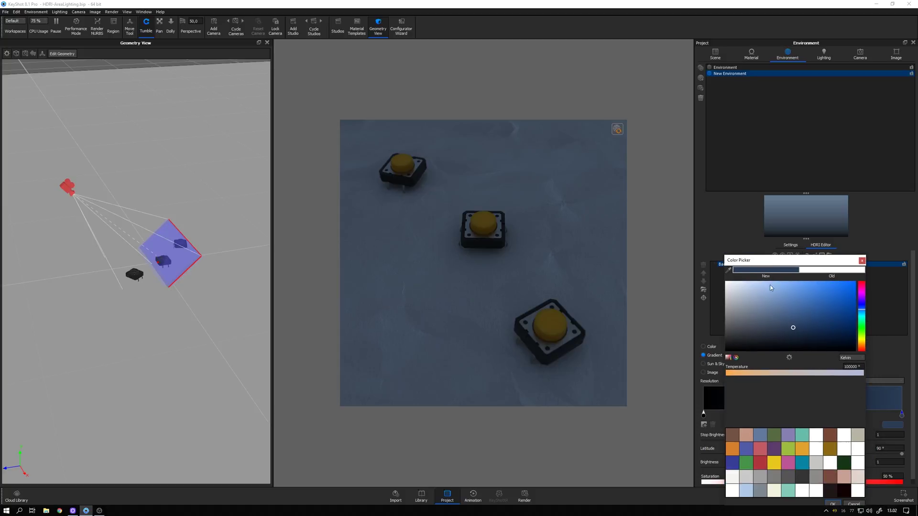
pyautogui.click(830, 504)
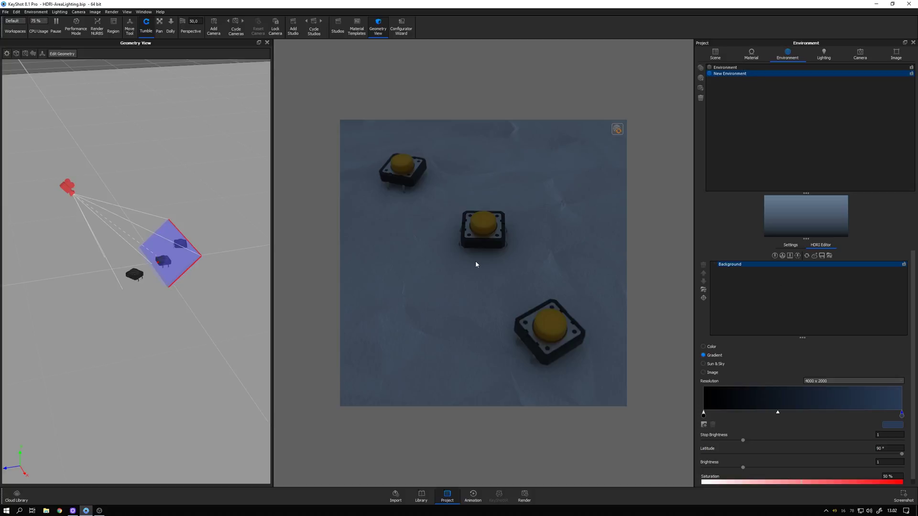
# Step: Add a Plane geometry to the scene alongside the ground plane and the PCB buttons
pyautogui.click(716, 53)
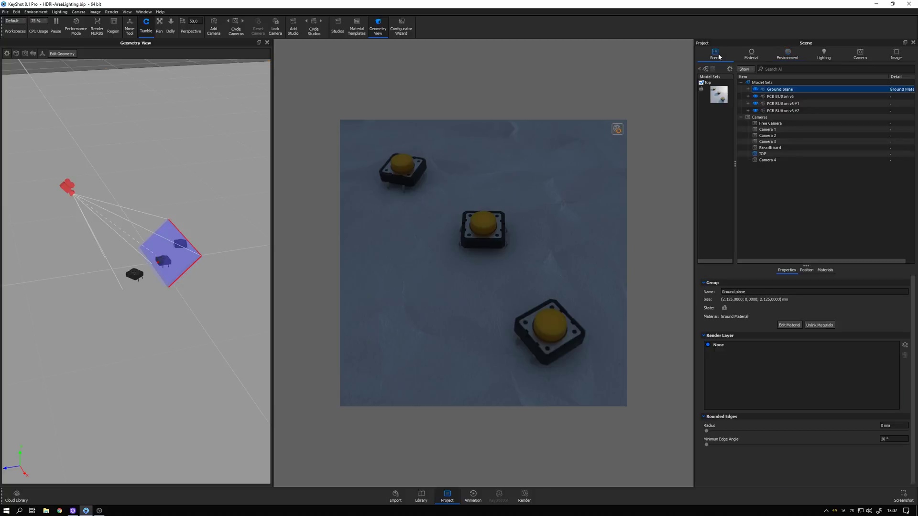
pyautogui.click(757, 180)
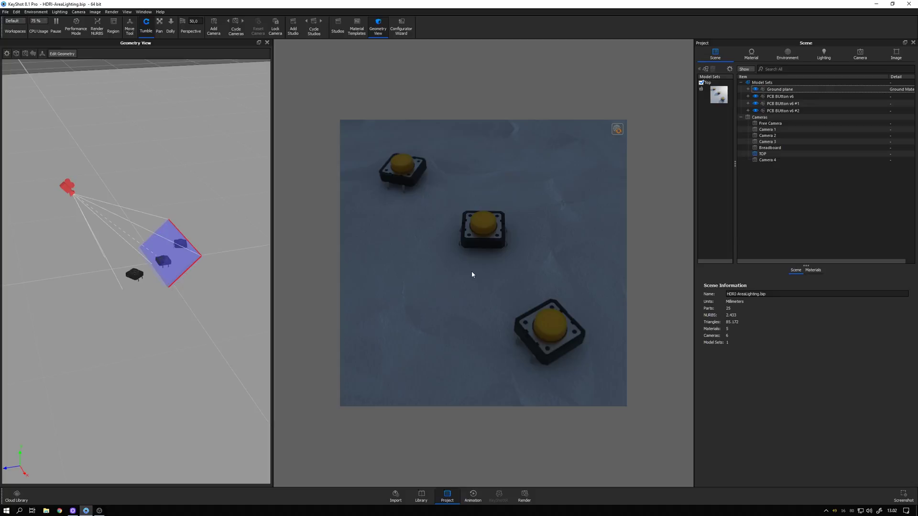
pyautogui.click(14, 11)
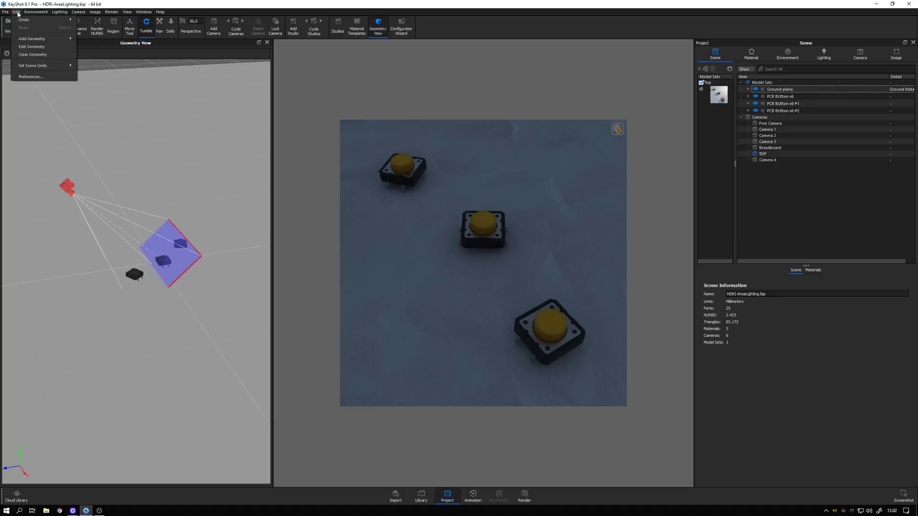
pyautogui.moveTo(47, 40)
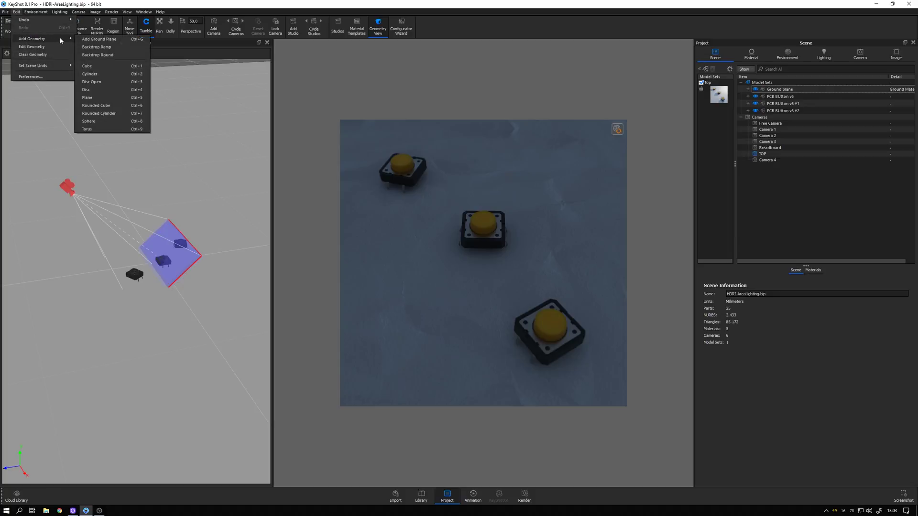
pyautogui.click(87, 98)
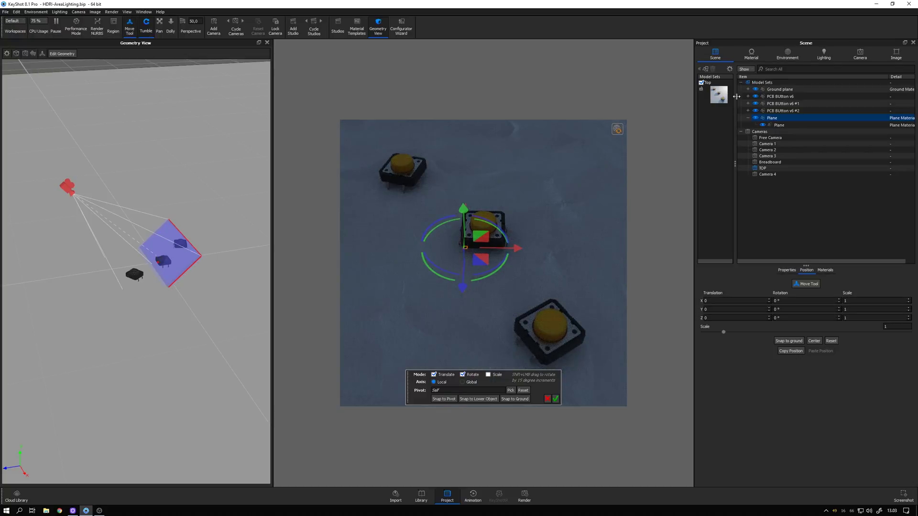
pyautogui.click(766, 83)
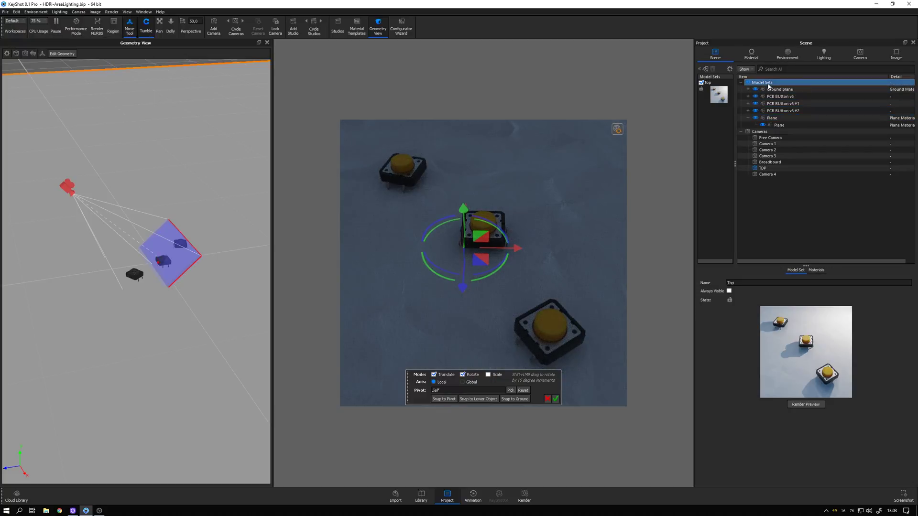
pyautogui.click(779, 89)
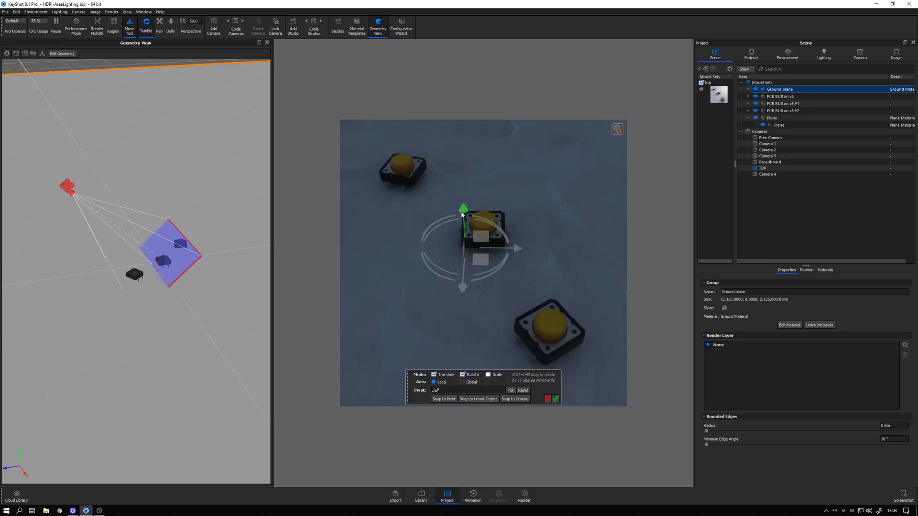
# Step: Raise the new plane above the PCB buttons and scale it up uniformly until it covers two of them in the render
pyautogui.moveTo(462, 215); pyautogui.dragTo(457, 135)
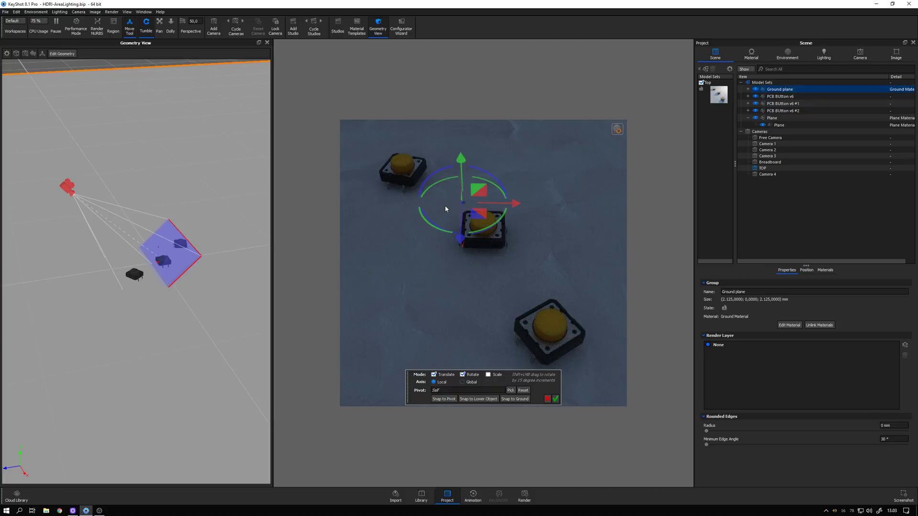
pyautogui.click(489, 375)
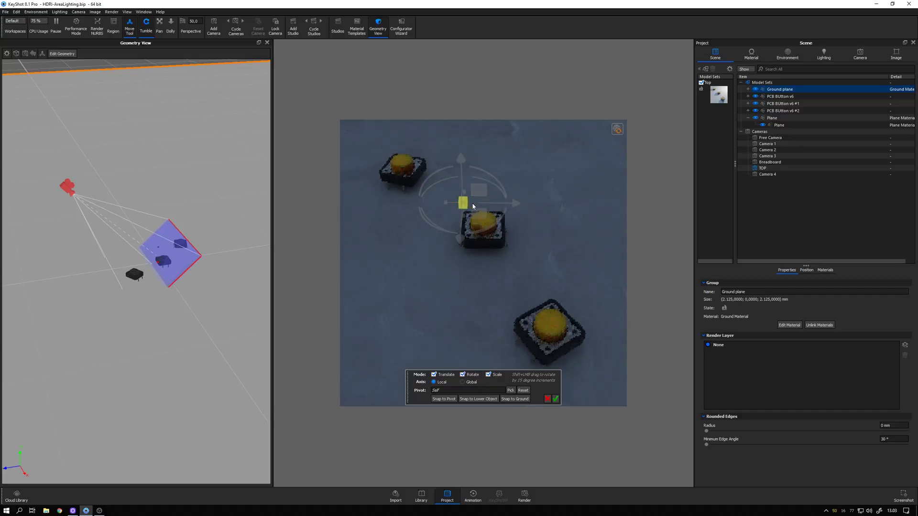
pyautogui.moveTo(472, 207); pyautogui.dragTo(835, 229)
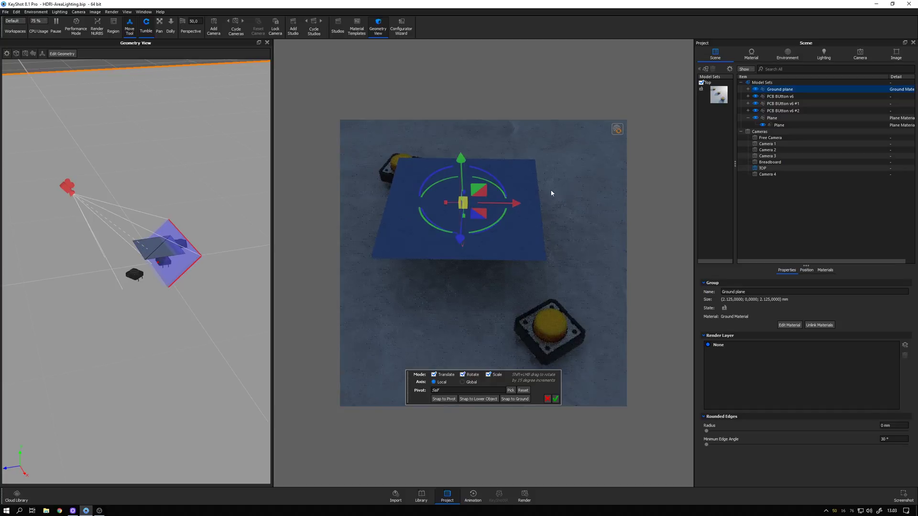
pyautogui.moveTo(463, 203)
pyautogui.mouseDown()
pyautogui.moveTo(490, 202)
pyautogui.moveTo(471, 205)
pyautogui.mouseUp()
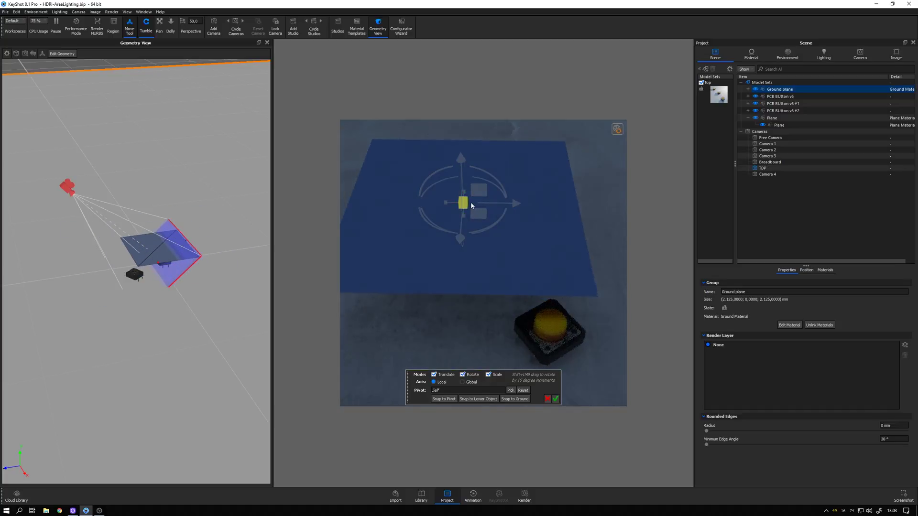
pyautogui.moveTo(157, 286); pyautogui.dragTo(201, 278)
pyautogui.scroll(-3, 200, 268)
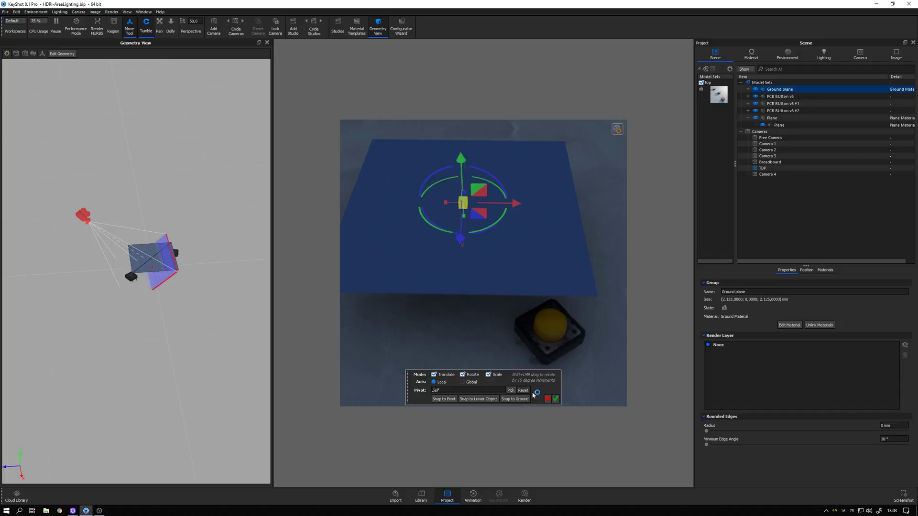
pyautogui.click(556, 399)
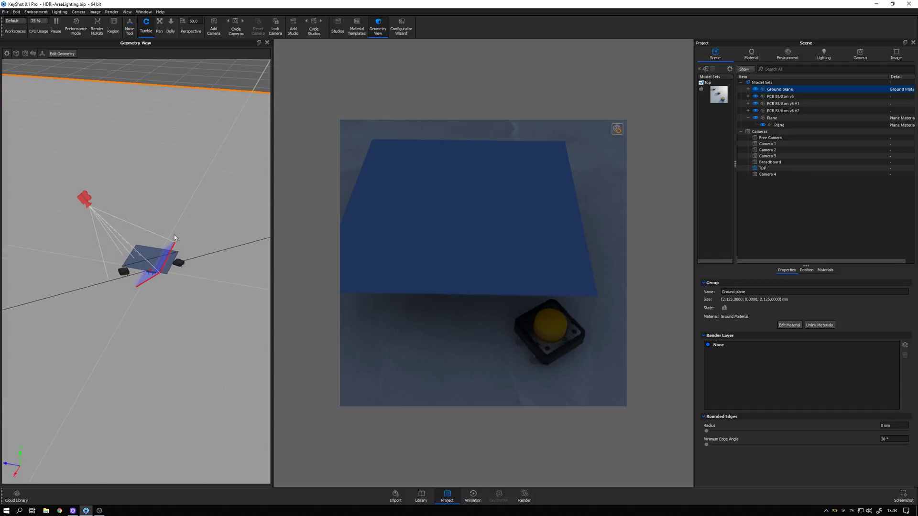
pyautogui.rightClick(146, 255)
pyautogui.click(156, 256)
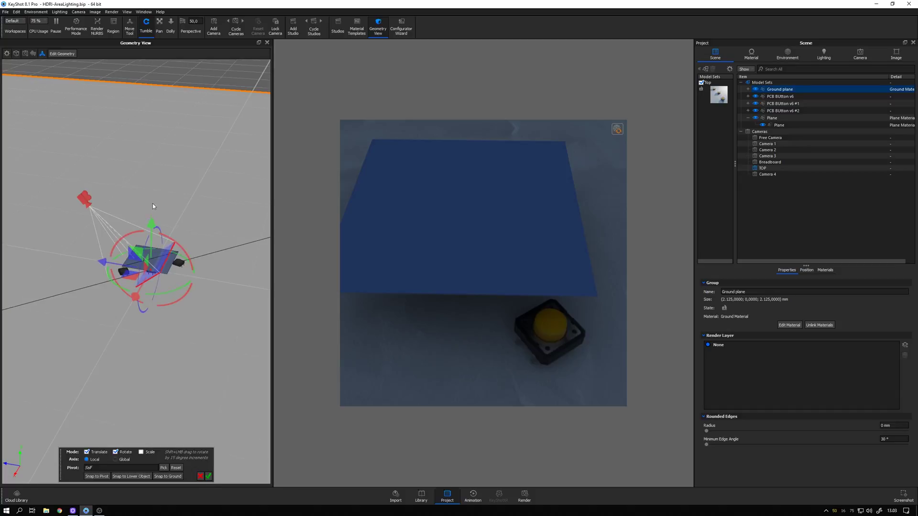
pyautogui.moveTo(124, 226); pyautogui.dragTo(123, 200)
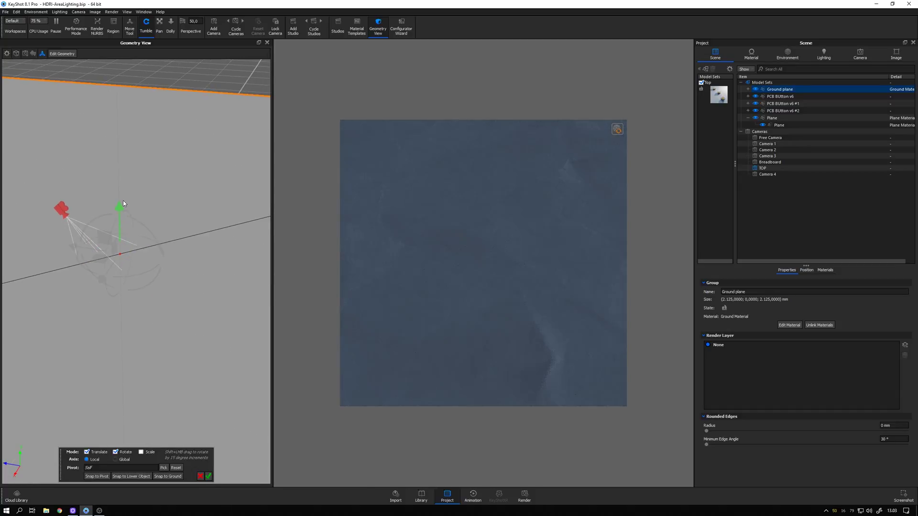
pyautogui.hotkey('ctrl', 'z')
pyautogui.click(201, 477)
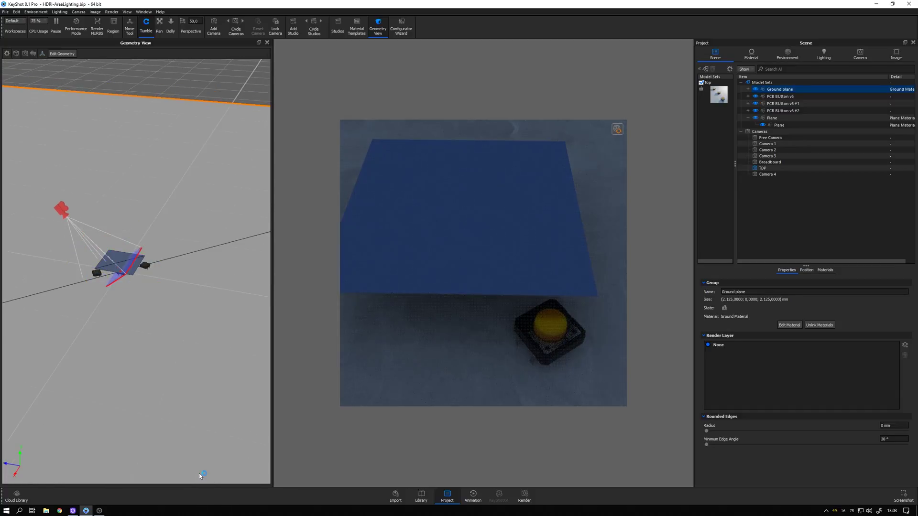
# Step: Rotate the added plane upright, move it back behind the PCB buttons outside the camera's view, and accept the move
pyautogui.click(448, 217)
pyautogui.click(449, 215)
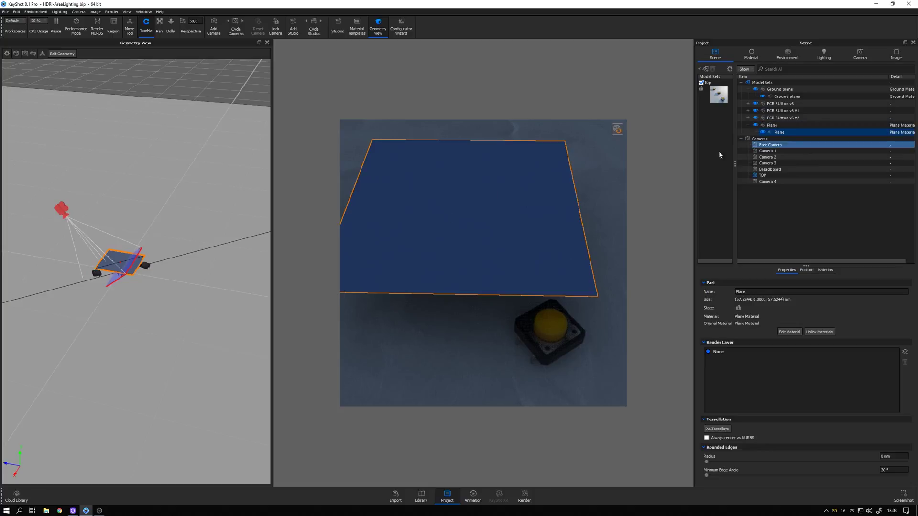
pyautogui.rightClick(175, 192)
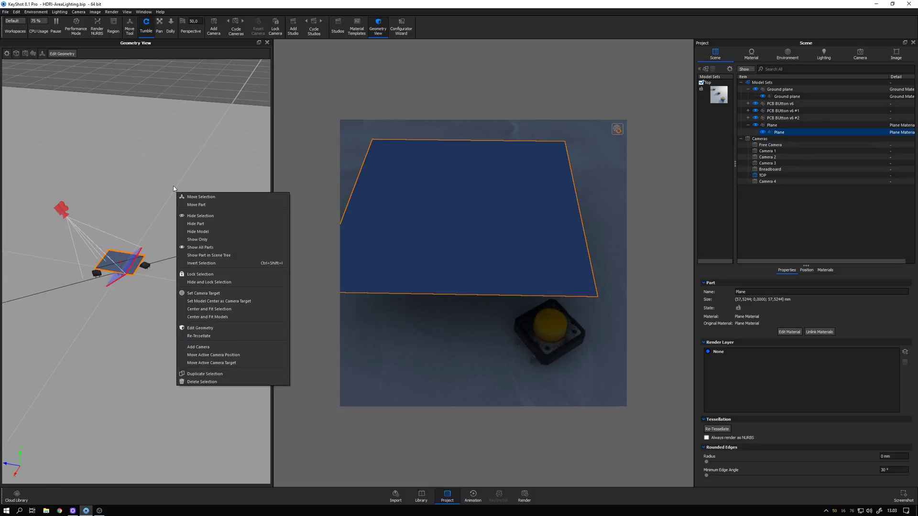
pyautogui.click(200, 197)
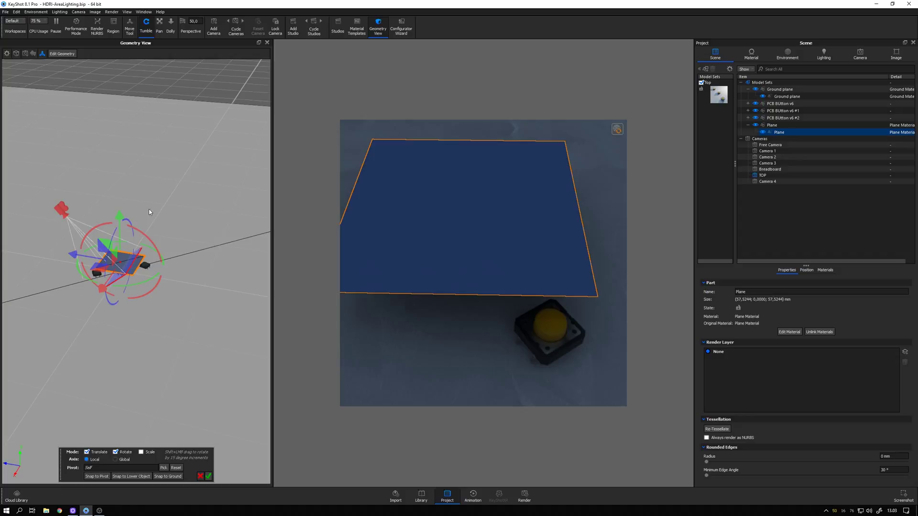
pyautogui.moveTo(140, 234); pyautogui.dragTo(63, 233)
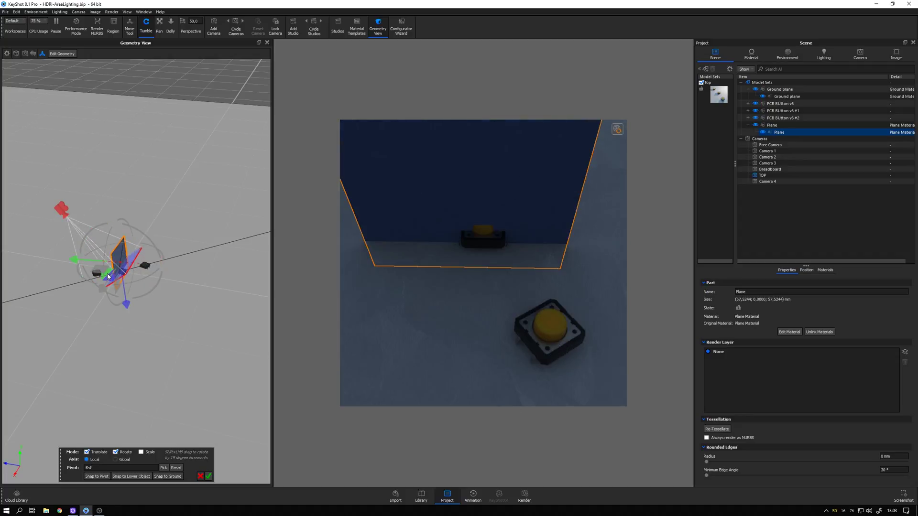
pyautogui.moveTo(108, 277); pyautogui.dragTo(117, 272)
pyautogui.moveTo(176, 174); pyautogui.dragTo(182, 210)
pyautogui.moveTo(105, 287); pyautogui.dragTo(185, 306)
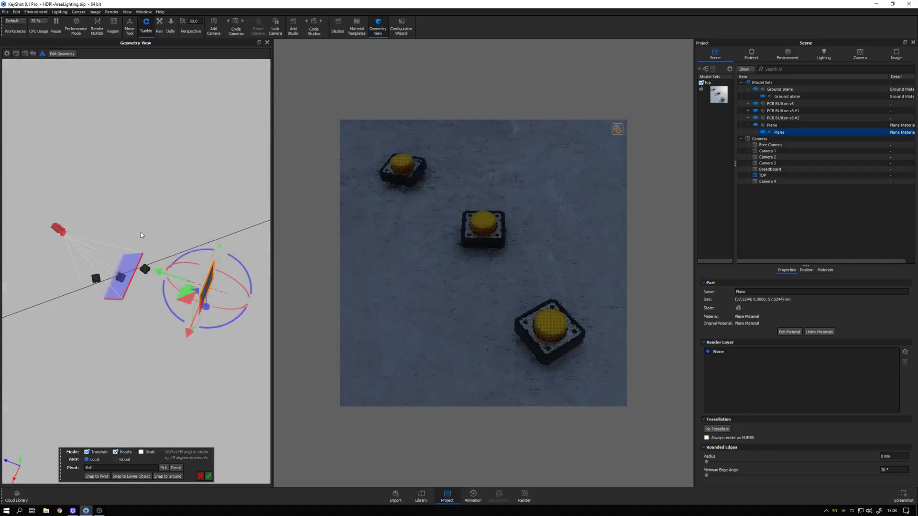
pyautogui.moveTo(141, 234); pyautogui.dragTo(192, 216)
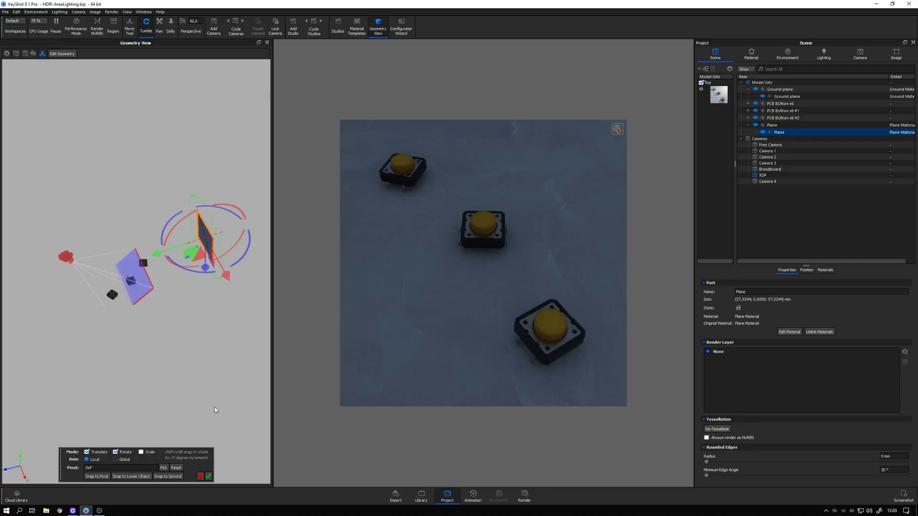
pyautogui.click(208, 477)
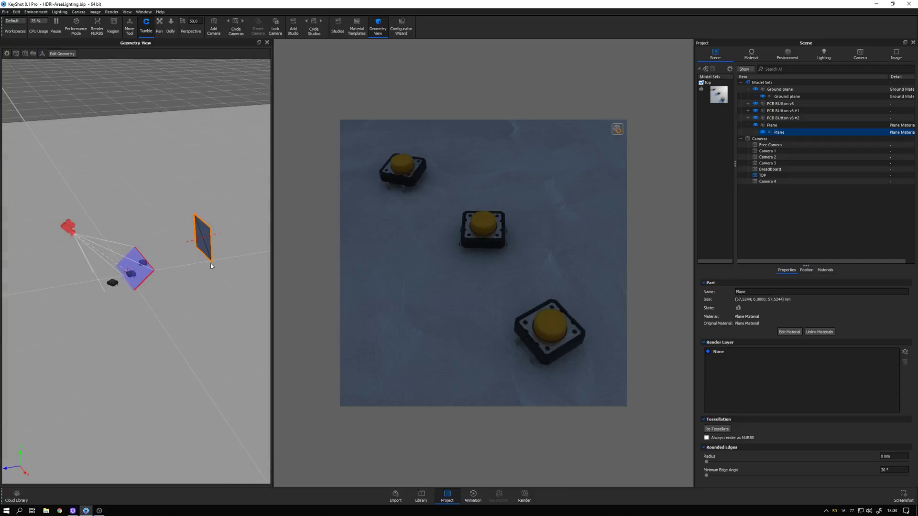
# Step: Change the upright plane's material type from Diffuse to Area Light
pyautogui.doubleClick(205, 234)
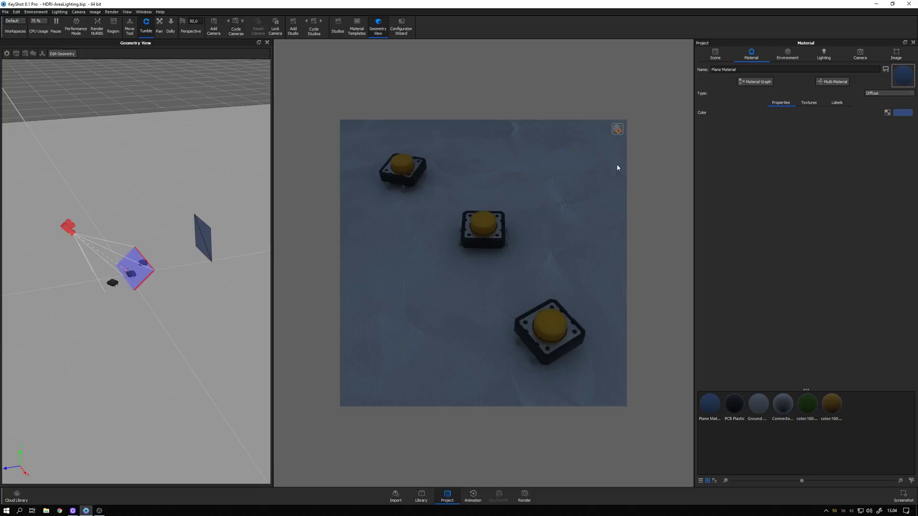
pyautogui.click(879, 94)
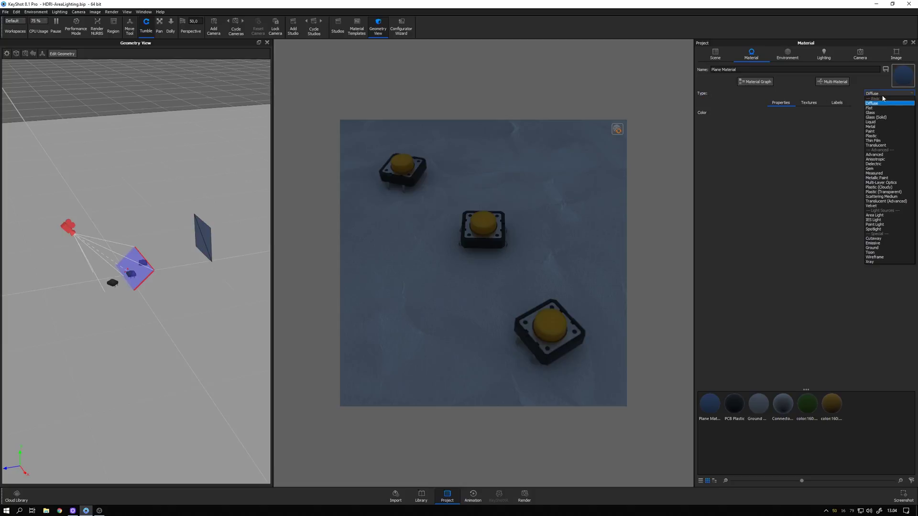
pyautogui.click(886, 216)
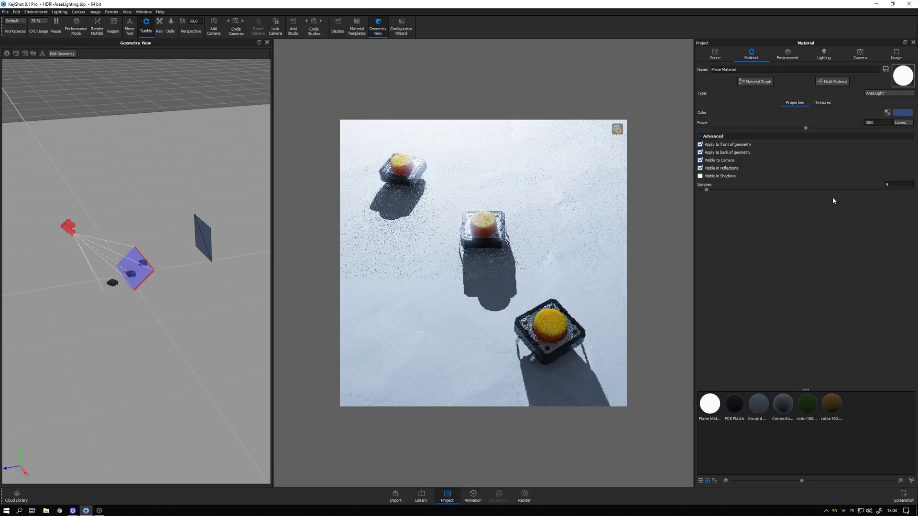
# Step: Set the area light's color with the Kelvin scale to a warm temperature of about 4800 and accept it
pyautogui.click(898, 113)
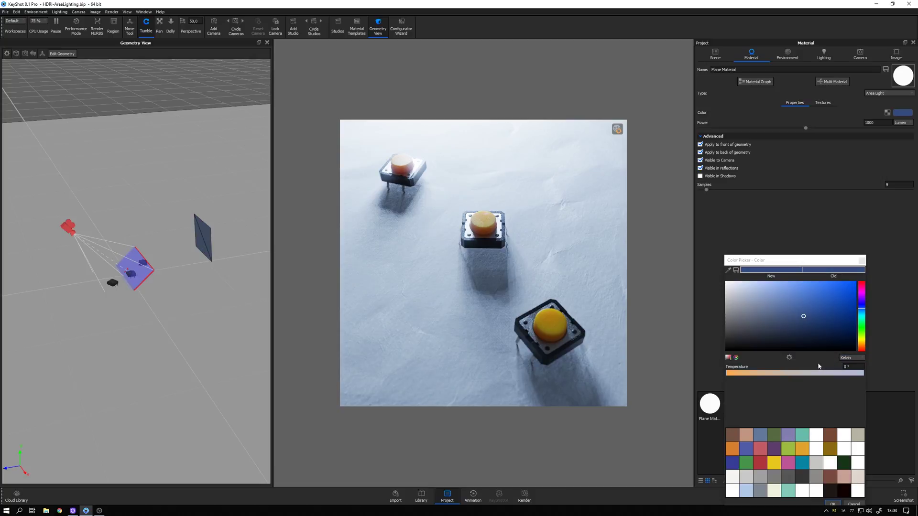
pyautogui.click(843, 359)
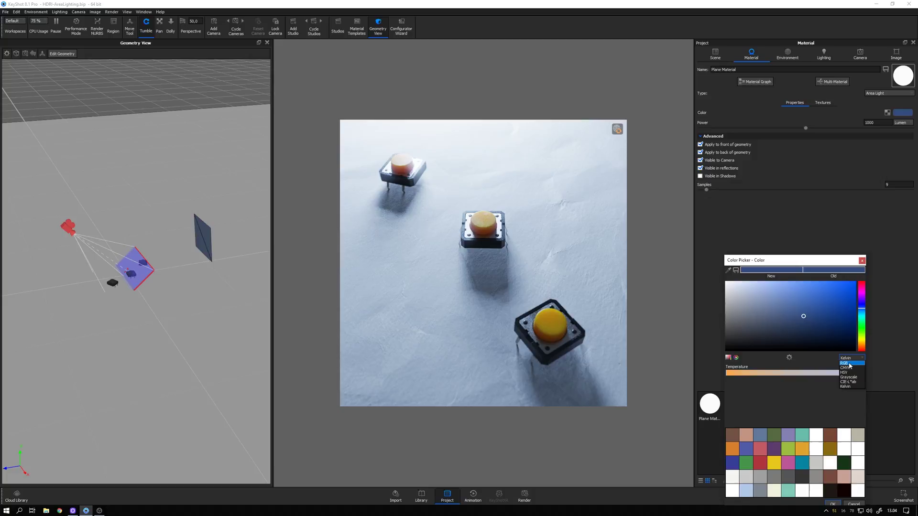
pyautogui.click(847, 386)
pyautogui.moveTo(788, 374); pyautogui.dragTo(778, 374)
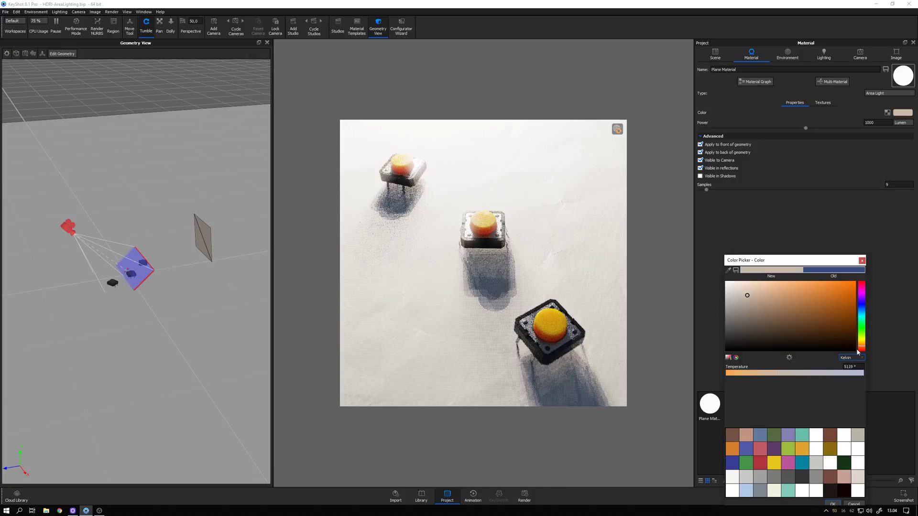
pyautogui.moveTo(778, 234)
pyautogui.mouseDown()
pyautogui.moveTo(778, 243)
pyautogui.moveTo(797, 242)
pyautogui.mouseUp()
pyautogui.click(758, 316)
pyautogui.moveTo(758, 319); pyautogui.dragTo(770, 320)
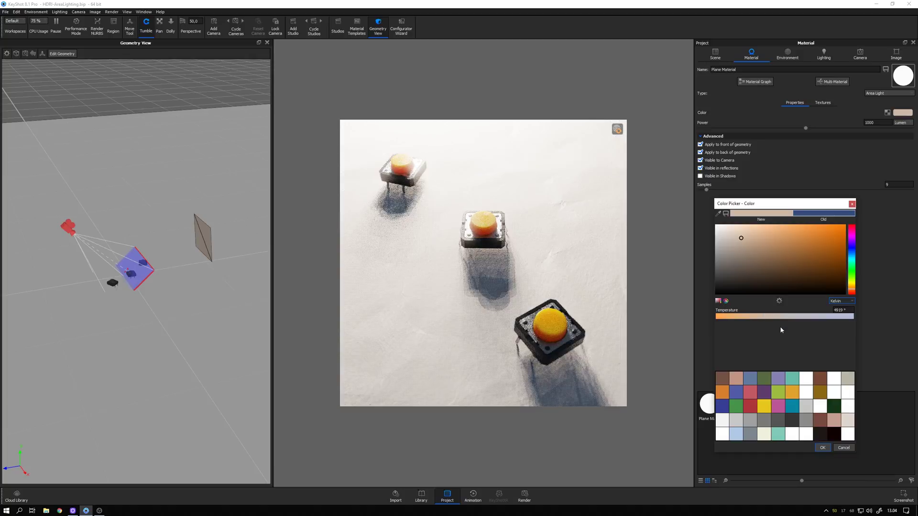
pyautogui.click(823, 447)
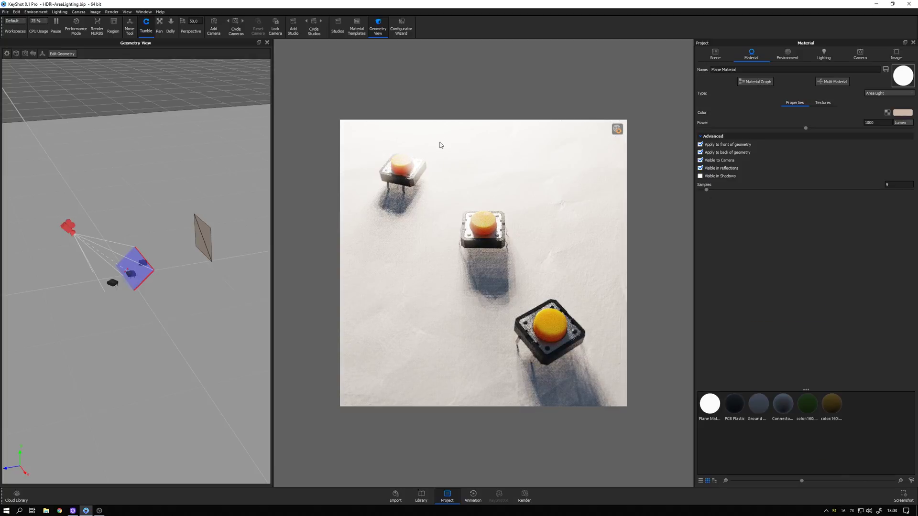
# Step: Set the area light's power to 50 lumen
pyautogui.click(875, 122)
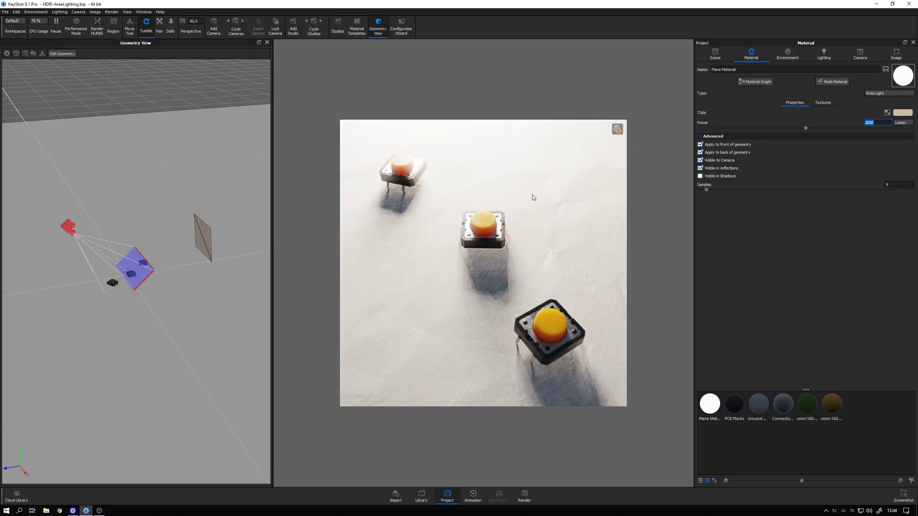
pyautogui.write('20')
pyautogui.press('Return')
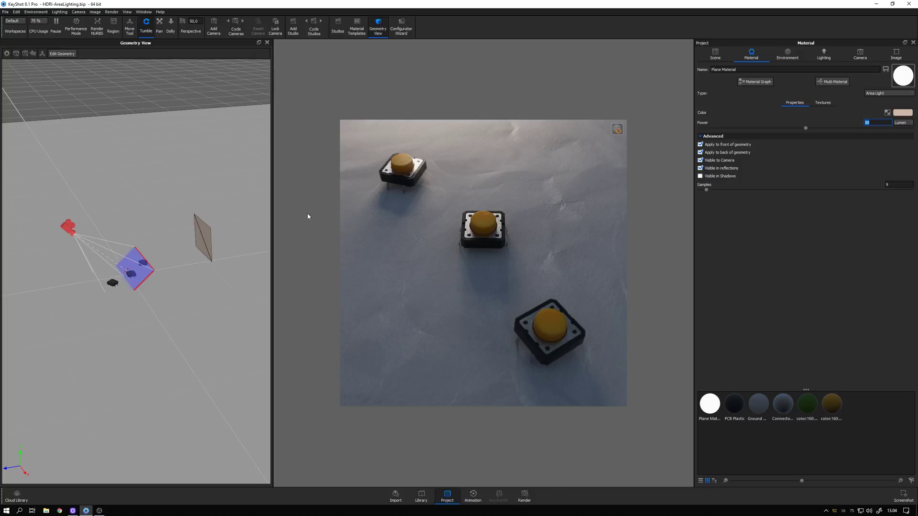
# Step: Try the area light plane to one side of the PCB buttons, and return it behind them with a slight rotation
pyautogui.moveTo(211, 196); pyautogui.dragTo(196, 234)
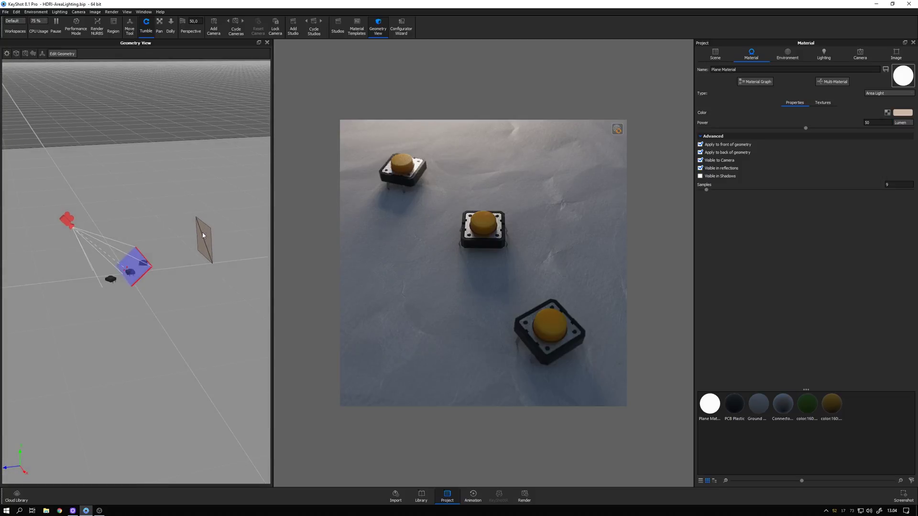
pyautogui.click(713, 52)
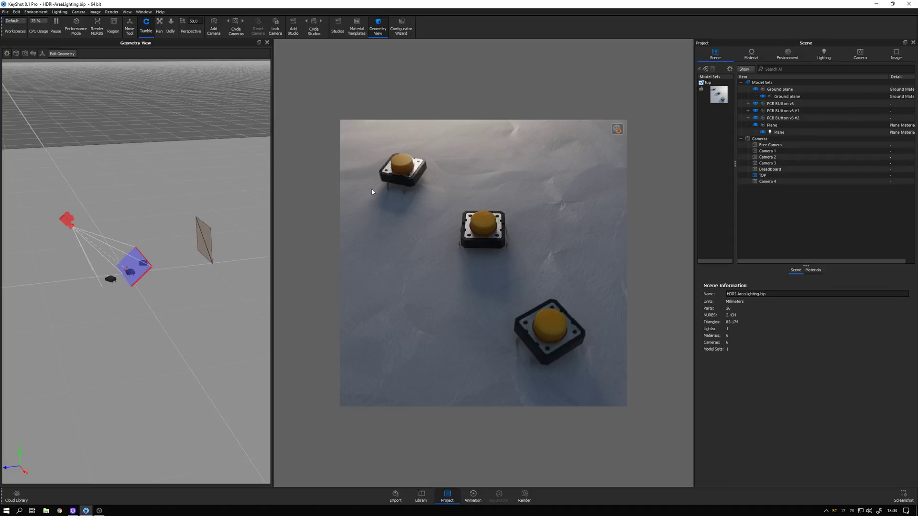
pyautogui.click(206, 233)
pyautogui.rightClick(202, 232)
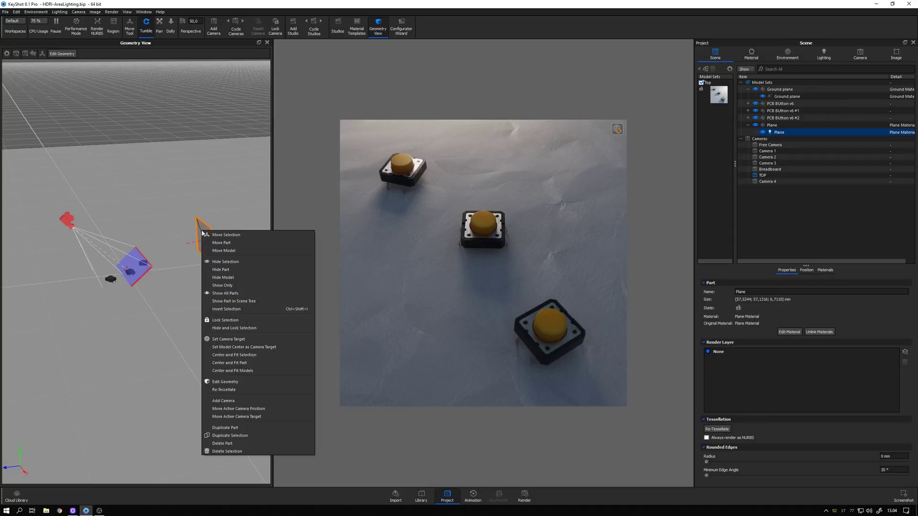
pyautogui.click(211, 237)
pyautogui.moveTo(160, 182); pyautogui.dragTo(154, 202)
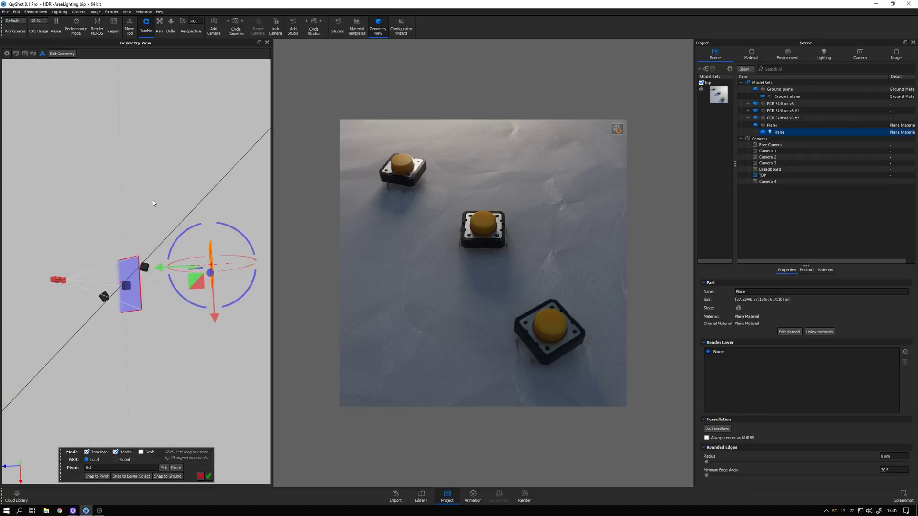
pyautogui.moveTo(191, 280); pyautogui.dragTo(155, 360)
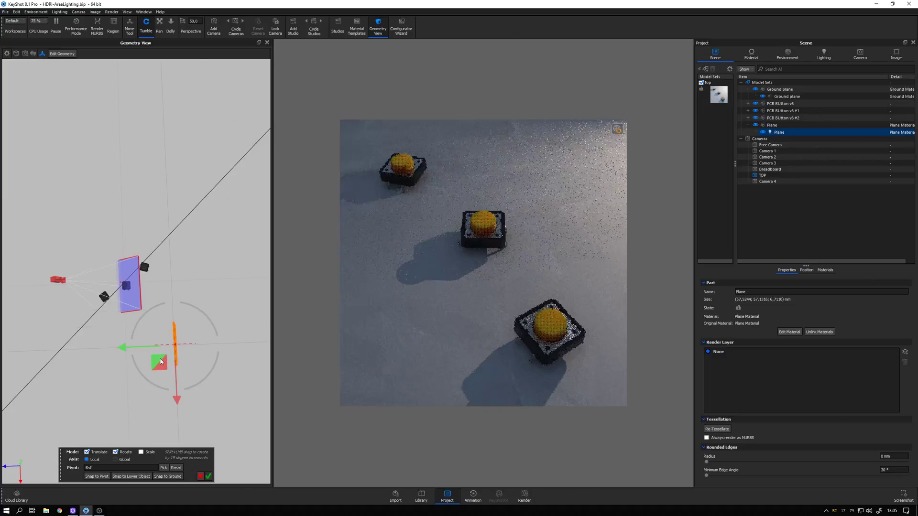
pyautogui.moveTo(194, 384); pyautogui.dragTo(200, 301)
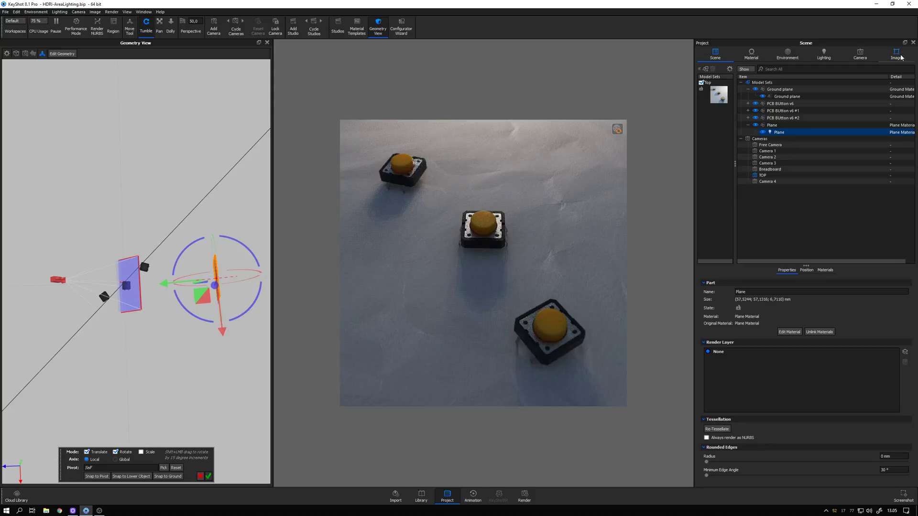
# Step: Switch the render's image style to Default
pyautogui.click(900, 55)
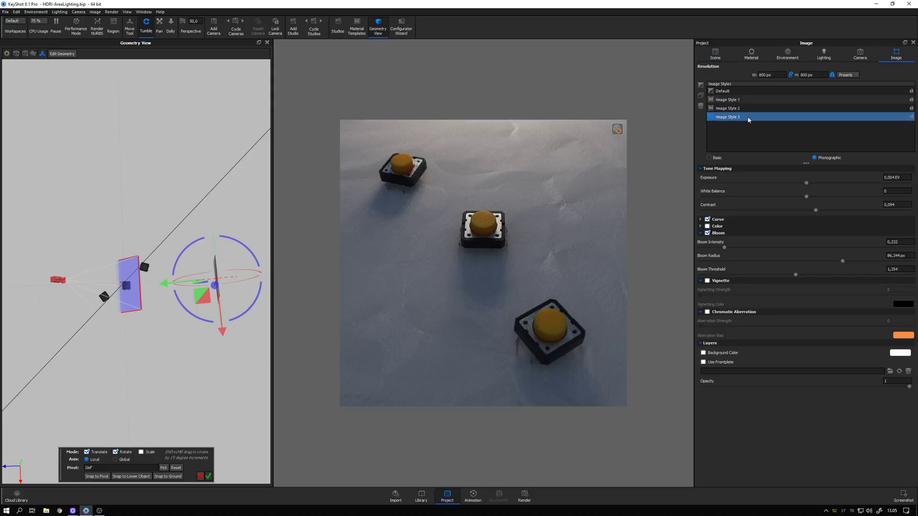
pyautogui.click(729, 91)
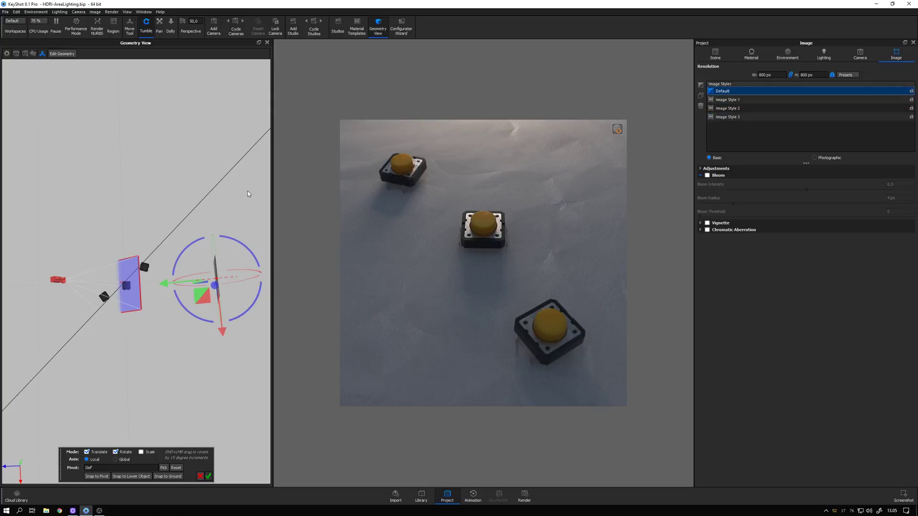
# Step: Set the middle PCB button's yellow cap as the pivot for moving the area light plane
pyautogui.moveTo(248, 194); pyautogui.dragTo(194, 353)
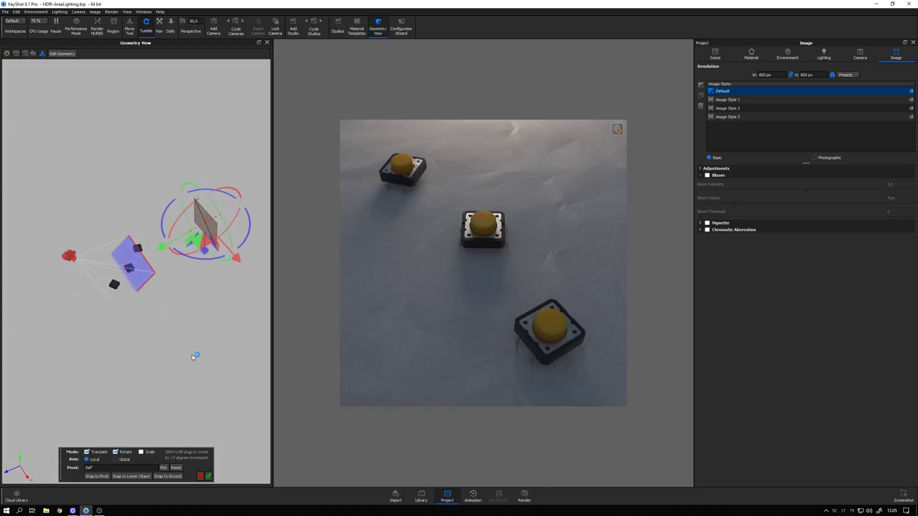
pyautogui.click(163, 468)
pyautogui.moveTo(165, 344); pyautogui.dragTo(135, 262)
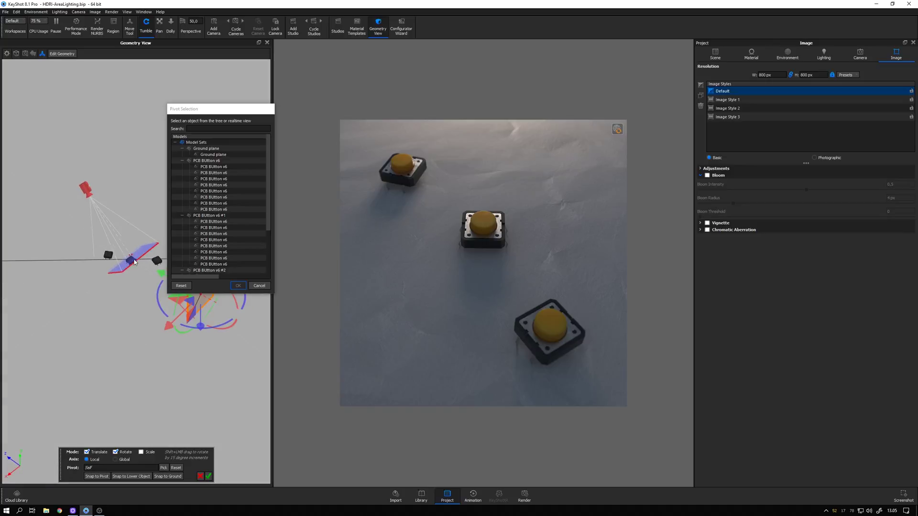
pyautogui.click(134, 262)
pyautogui.moveTo(125, 306); pyautogui.dragTo(136, 330)
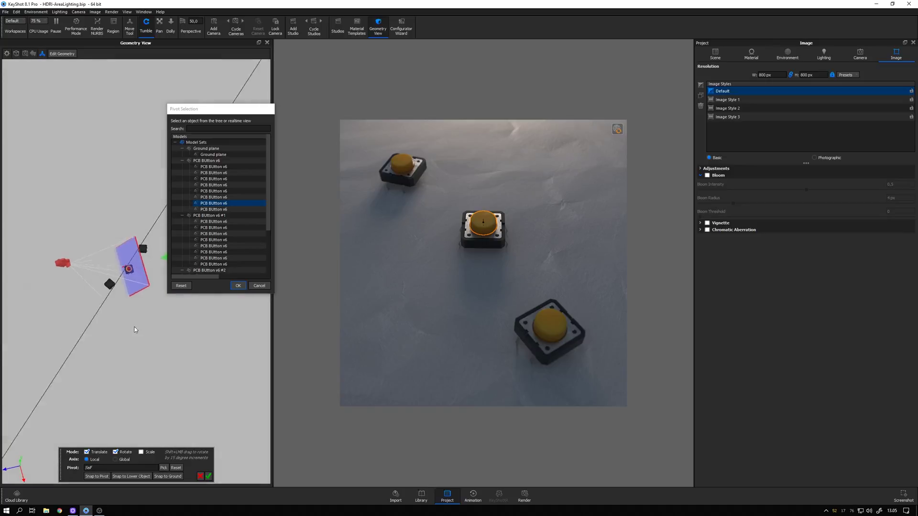
pyautogui.click(238, 286)
# Step: Rotate the area light plane around the middle PCB button until it lights the buttons from the render camera's right-hand side
pyautogui.moveTo(238, 288); pyautogui.dragTo(212, 335)
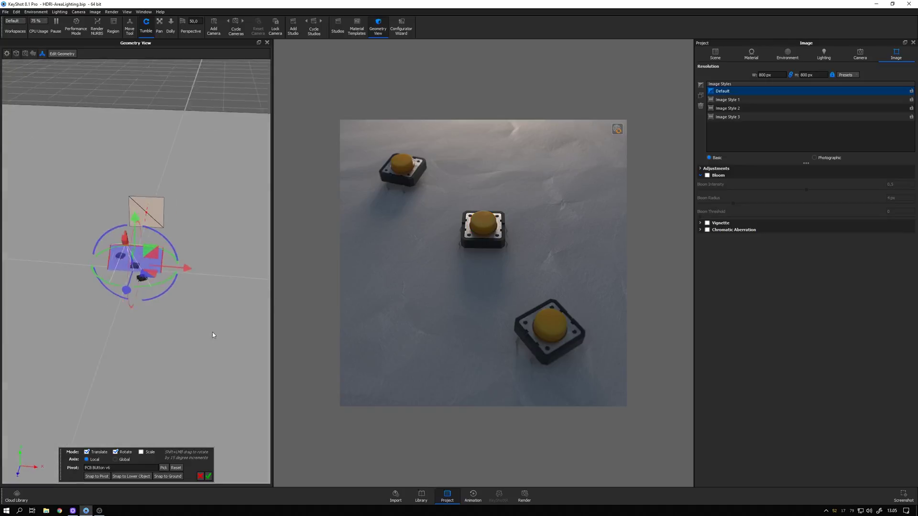
pyautogui.moveTo(164, 248); pyautogui.dragTo(142, 302)
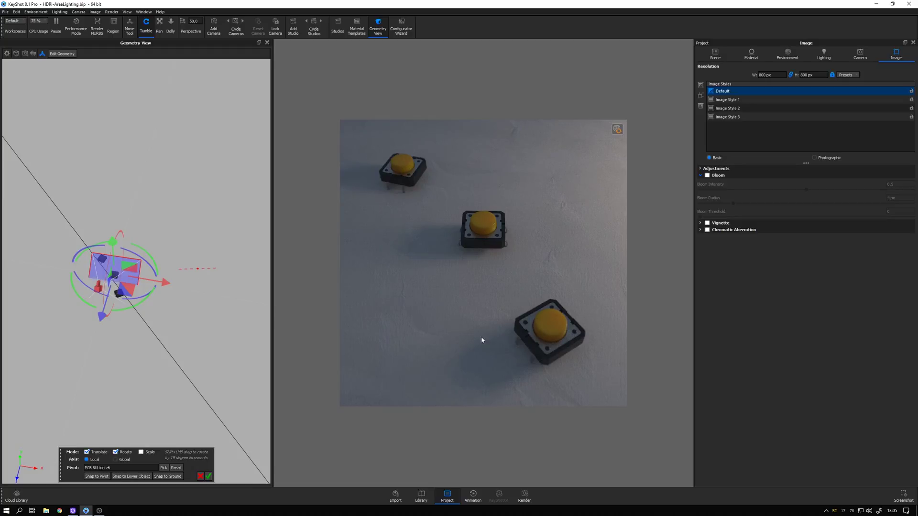
pyautogui.moveTo(154, 300); pyautogui.dragTo(208, 293)
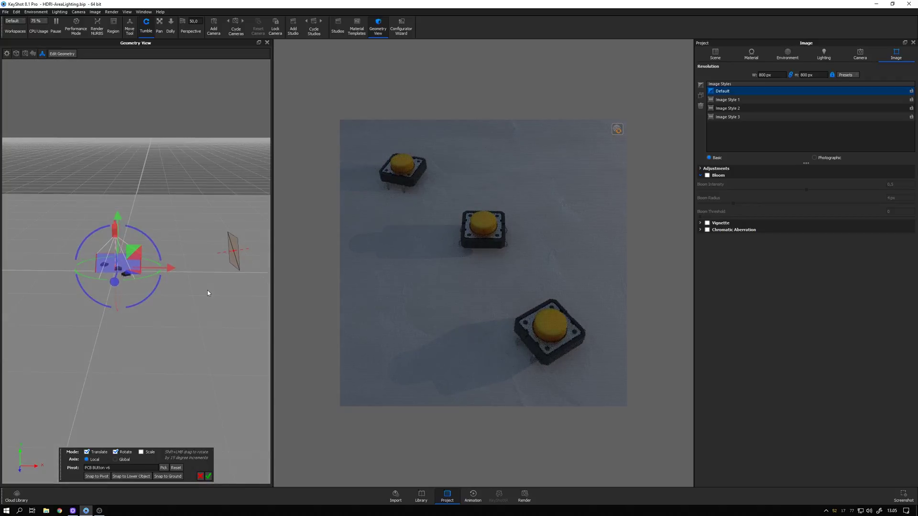
pyautogui.moveTo(159, 249); pyautogui.dragTo(148, 238)
pyautogui.moveTo(174, 269); pyautogui.dragTo(146, 311)
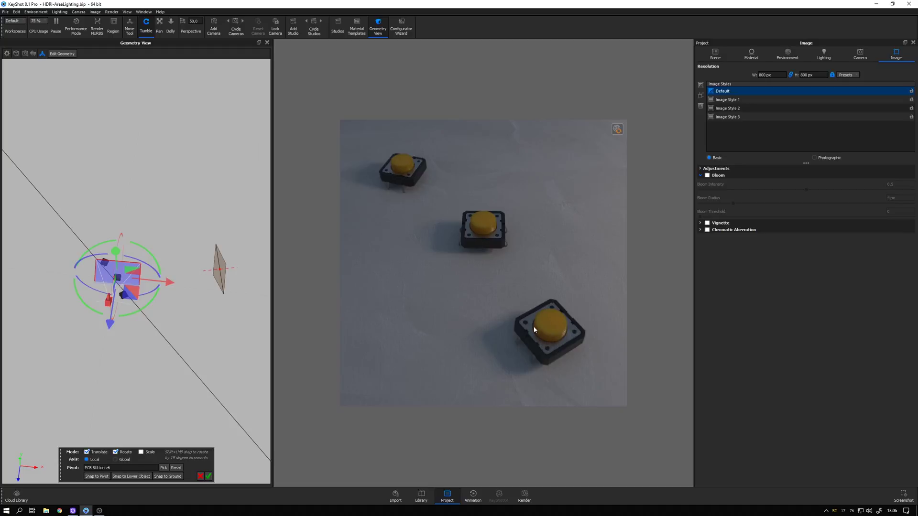
# Step: Reset the move pivot to the area light plane itself, enable scaling, and shrink the plane
pyautogui.moveTo(249, 301); pyautogui.dragTo(375, 340)
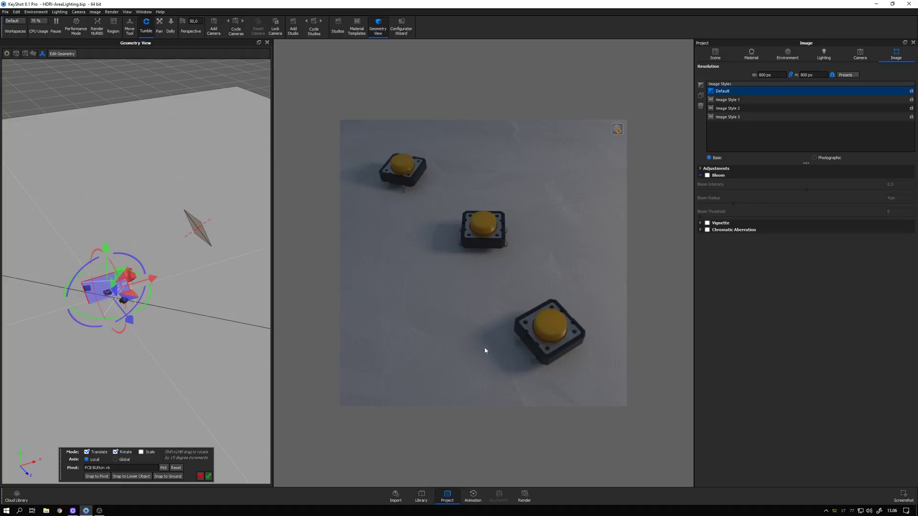
pyautogui.moveTo(194, 281); pyautogui.dragTo(205, 307)
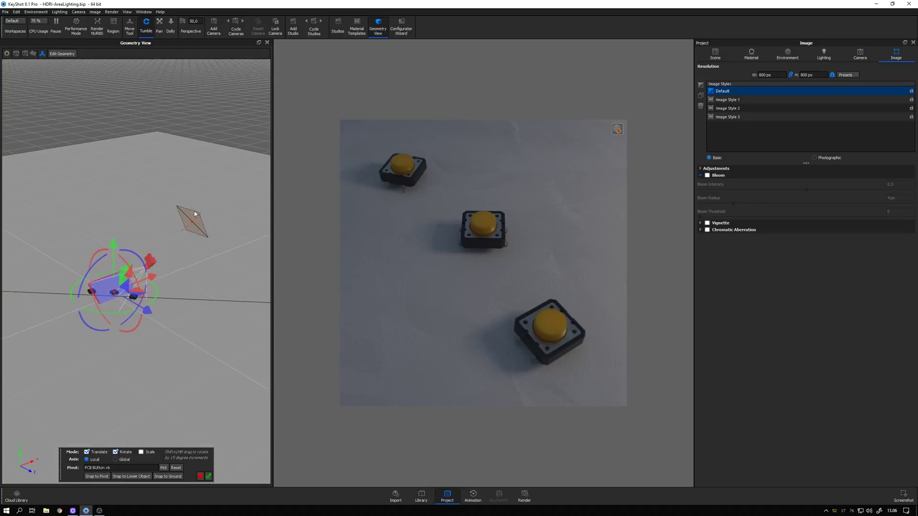
pyautogui.moveTo(201, 262); pyautogui.dragTo(195, 322)
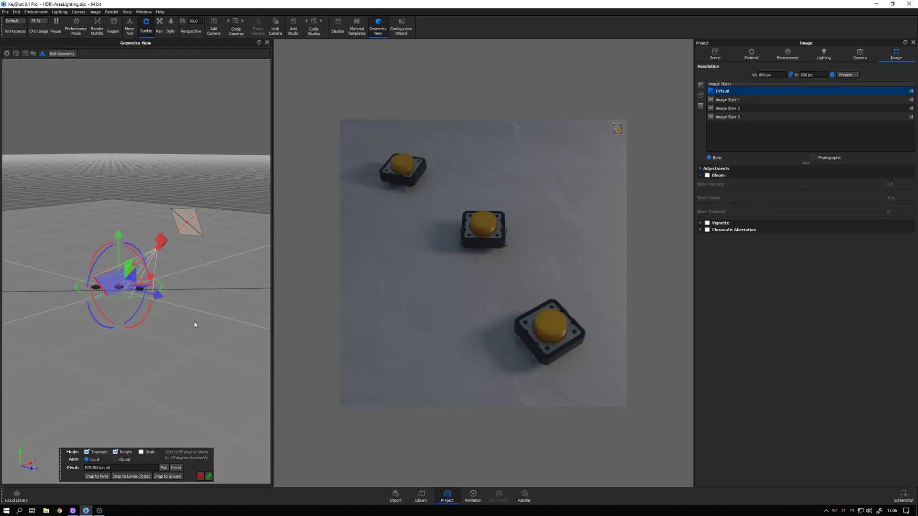
pyautogui.click(176, 468)
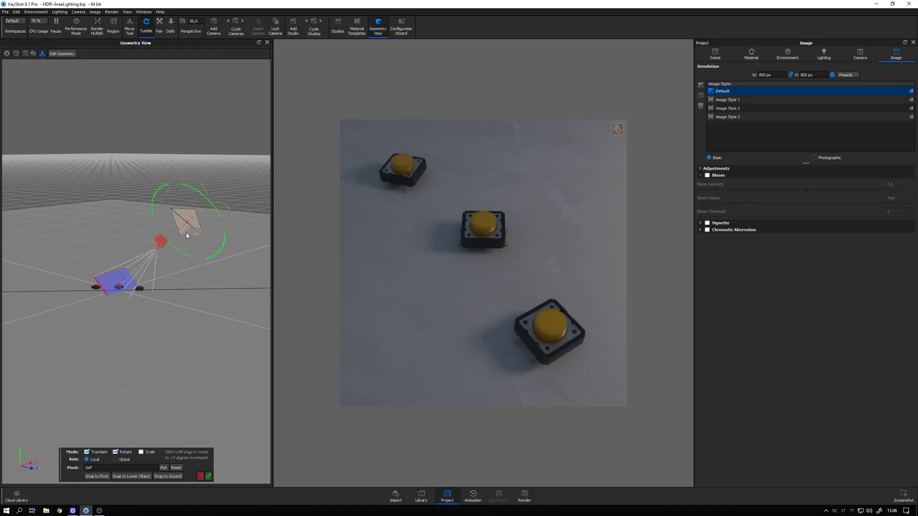
pyautogui.moveTo(185, 326); pyautogui.dragTo(187, 345)
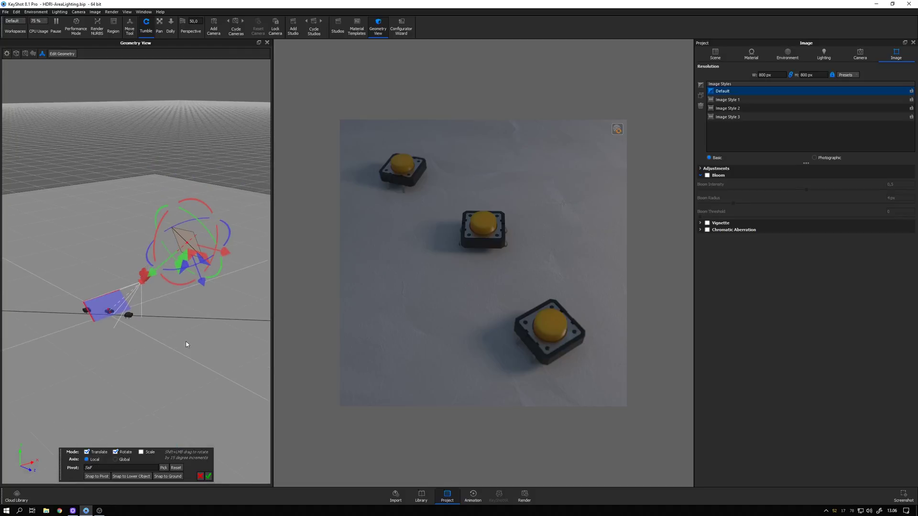
pyautogui.click(147, 454)
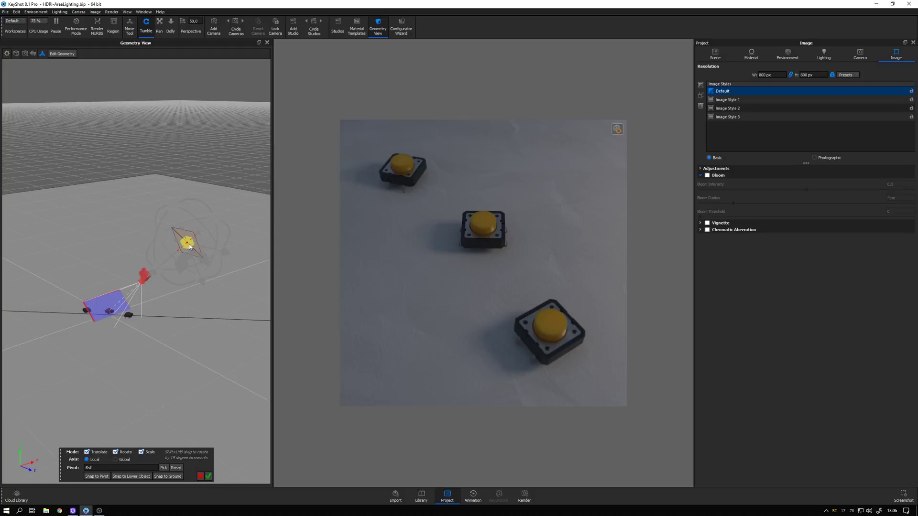
pyautogui.moveTo(188, 244); pyautogui.dragTo(187, 246)
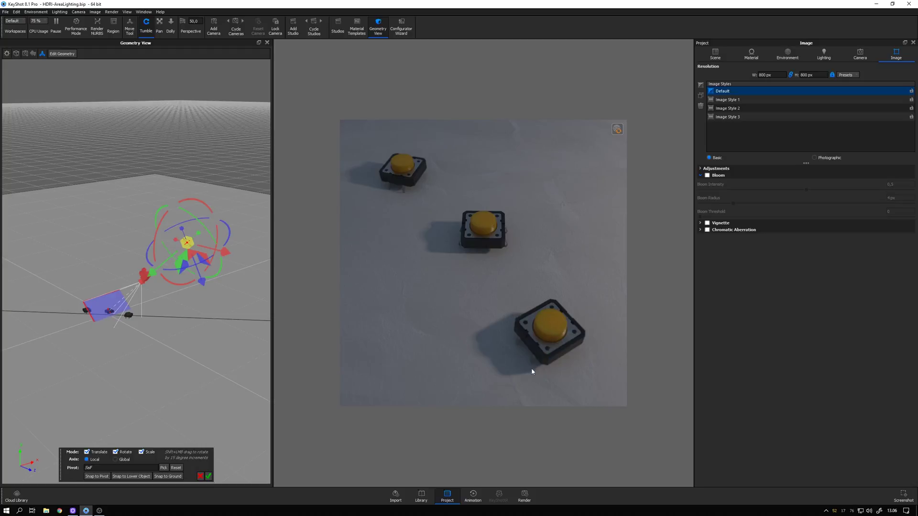
# Step: Use the middle PCB button as the pivot again and rotate the area light plane lower around it
pyautogui.moveTo(240, 320); pyautogui.dragTo(157, 330)
pyautogui.click(164, 467)
pyautogui.click(94, 304)
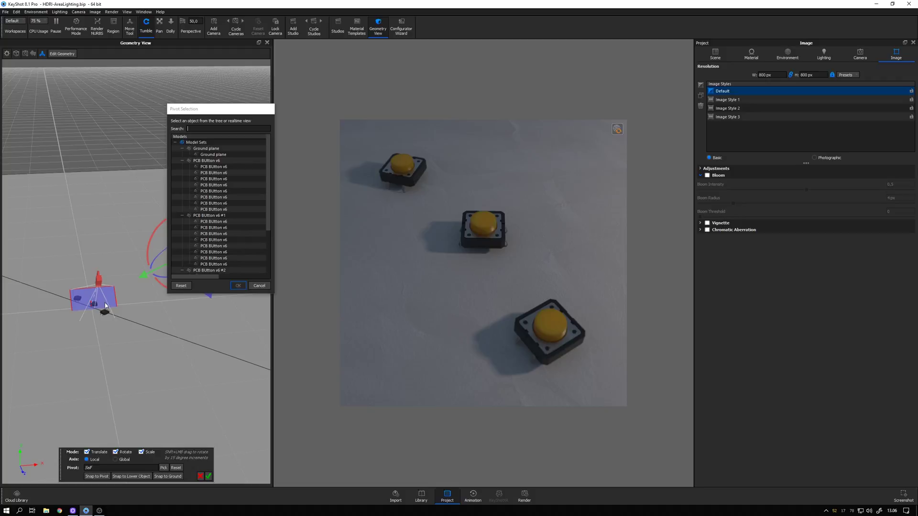
pyautogui.click(106, 306)
pyautogui.click(239, 286)
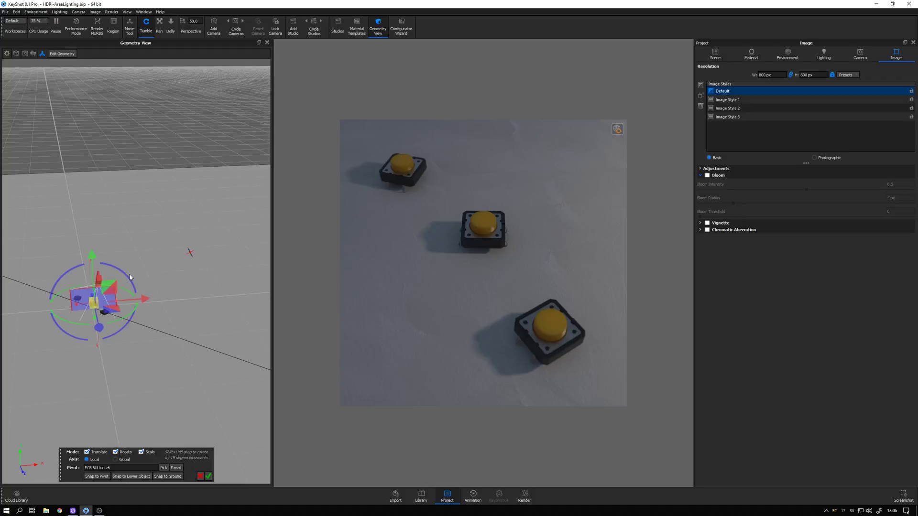
pyautogui.moveTo(130, 277); pyautogui.dragTo(139, 287)
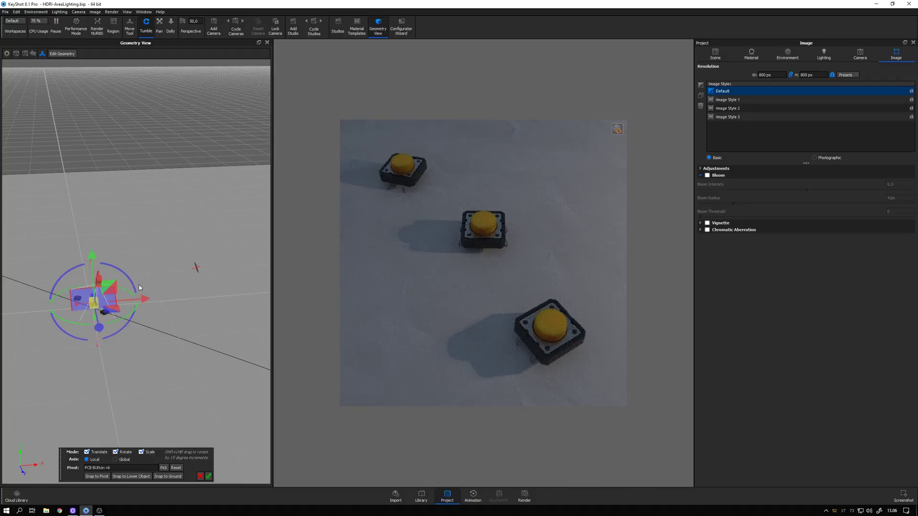
# Step: Reset the pivot to the area light plane itself, enlarge the plane, and accept the transform
pyautogui.moveTo(139, 338); pyautogui.dragTo(174, 437)
pyautogui.click(175, 468)
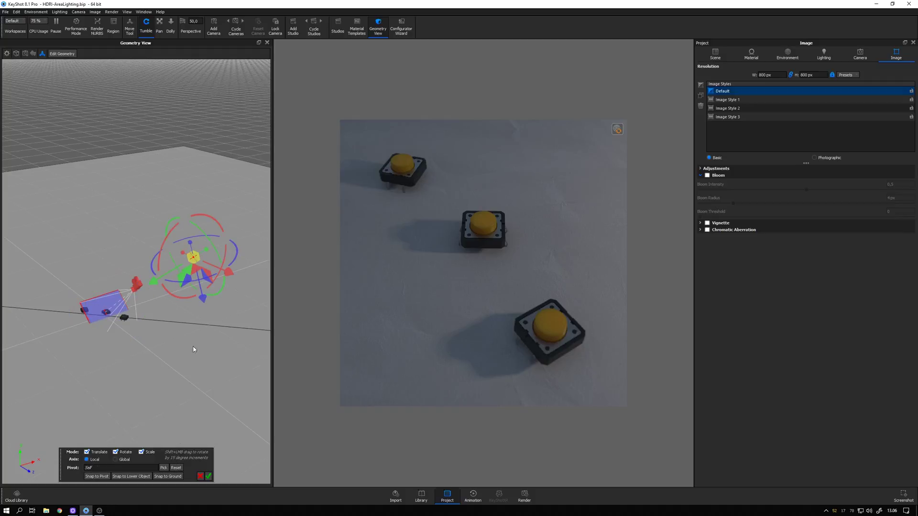
pyautogui.moveTo(197, 261); pyautogui.dragTo(201, 266)
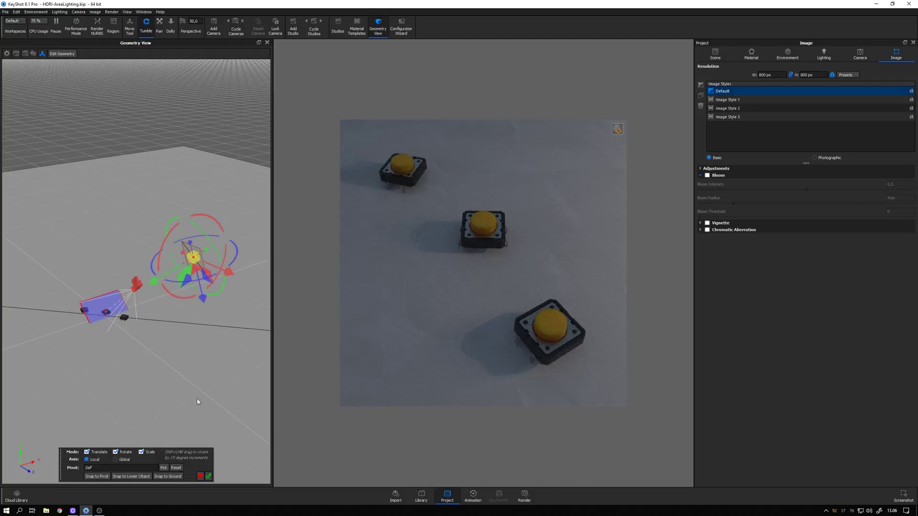
pyautogui.click(208, 476)
# Step: Raise the area light plane's power to 150 lumen
pyautogui.moveTo(201, 416); pyautogui.dragTo(186, 250)
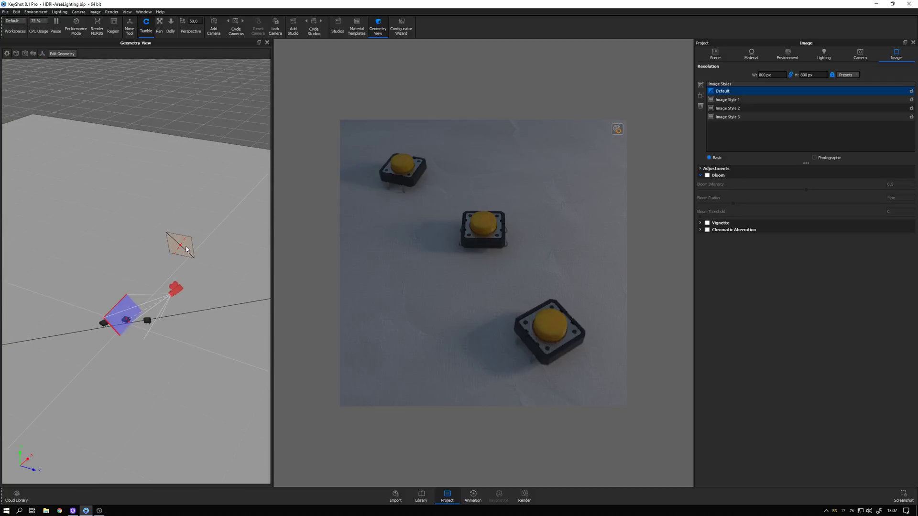
pyautogui.doubleClick(186, 249)
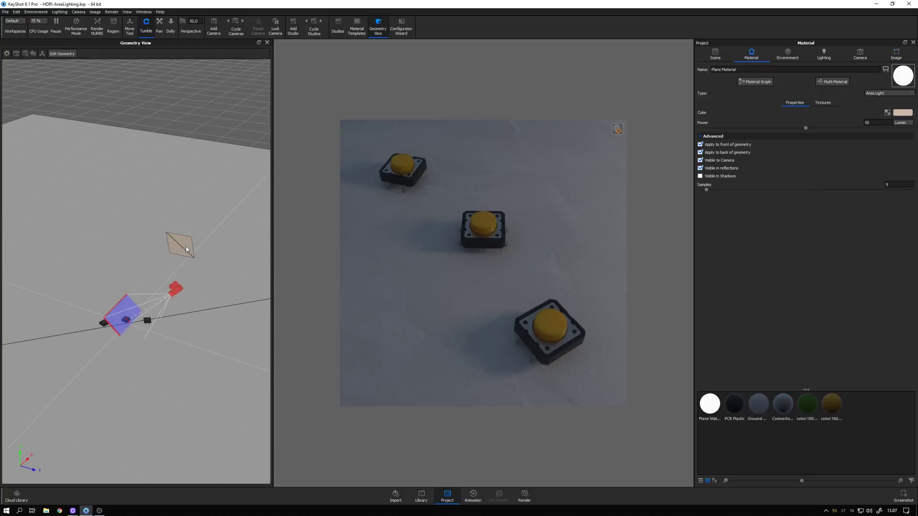
pyautogui.click(868, 122)
pyautogui.press('Return')
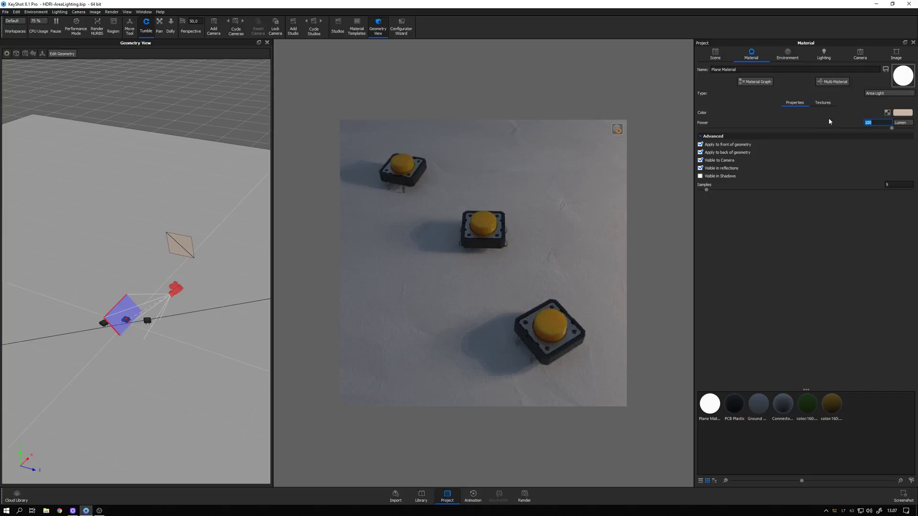
pyautogui.write('150')
pyautogui.press('Return')
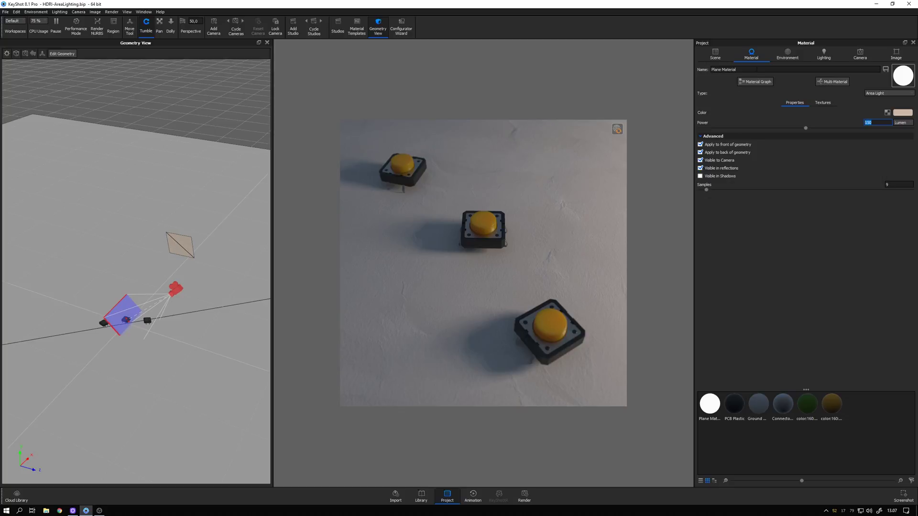
# Step: Add a circular pin to the HDRI environment and place its highlight on the middle PCB button
pyautogui.click(788, 56)
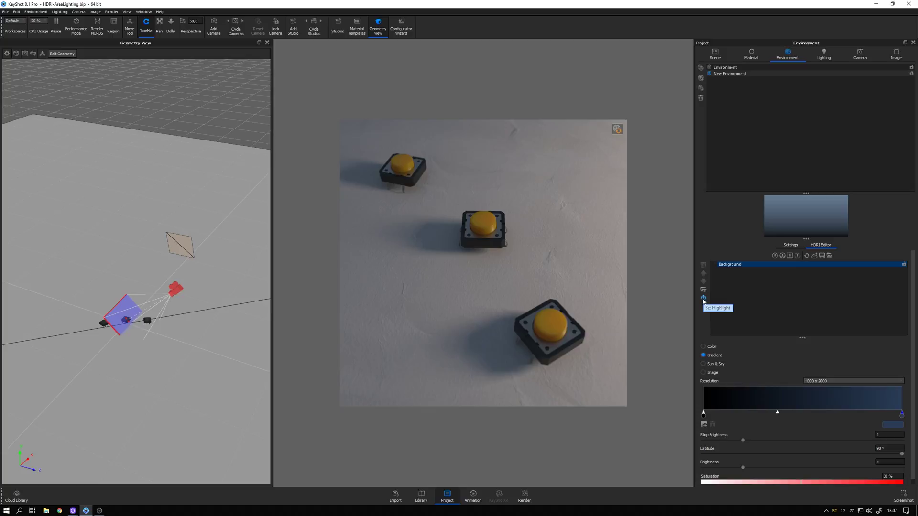
pyautogui.click(775, 257)
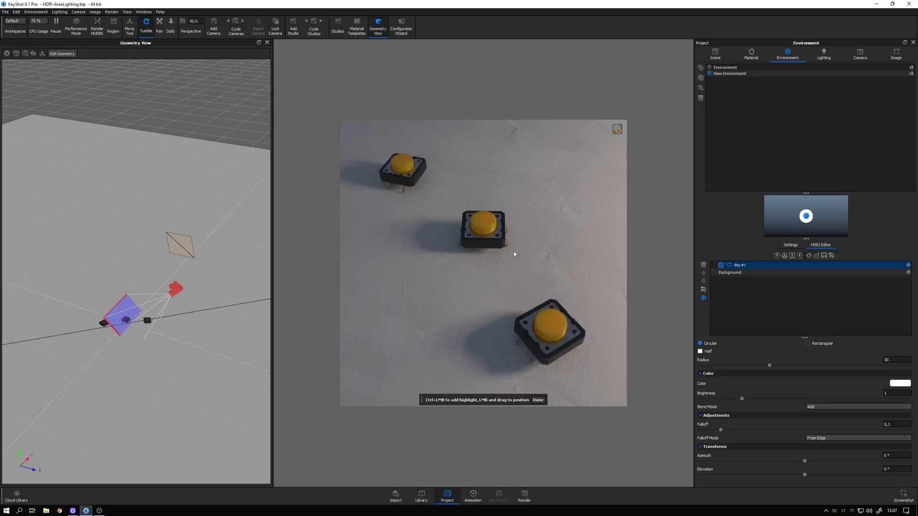
pyautogui.click(500, 229)
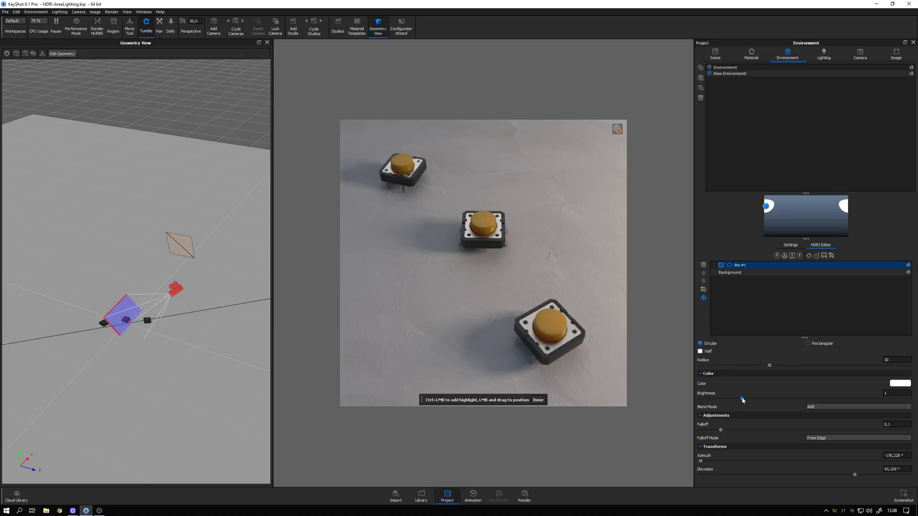
# Step: Soften the pin with a falloff of about 0.43 and brightness 0.385, and reposition its highlight using the front PCB button
pyautogui.moveTo(742, 400); pyautogui.dragTo(723, 401)
pyautogui.click(722, 430)
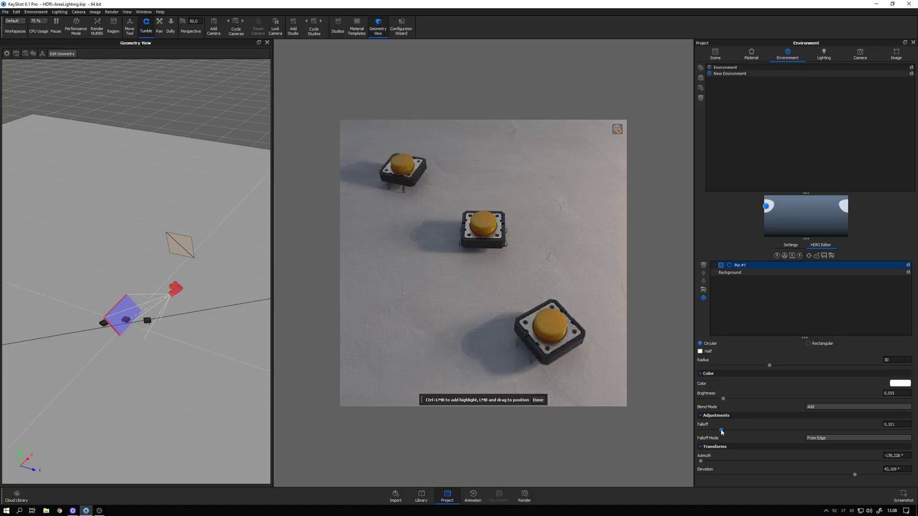
pyautogui.moveTo(722, 431); pyautogui.dragTo(789, 429)
pyautogui.moveTo(722, 400); pyautogui.dragTo(706, 401)
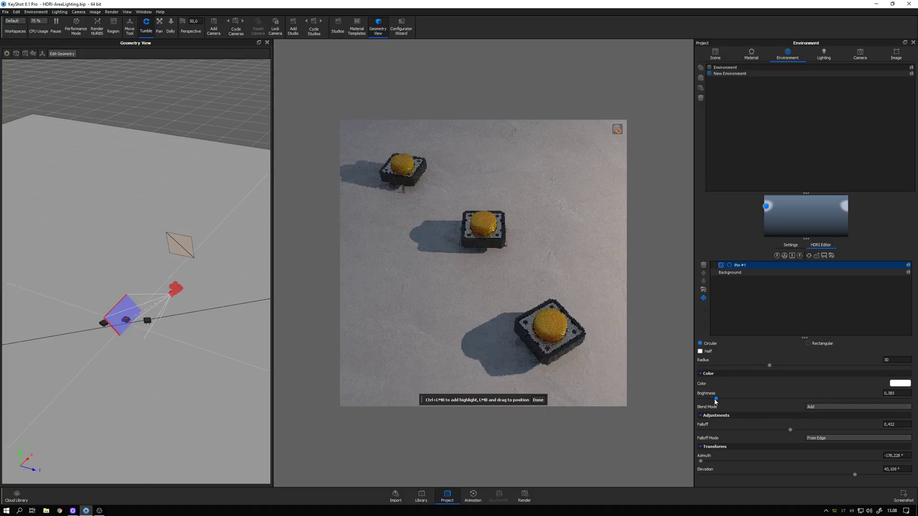
pyautogui.click(572, 330)
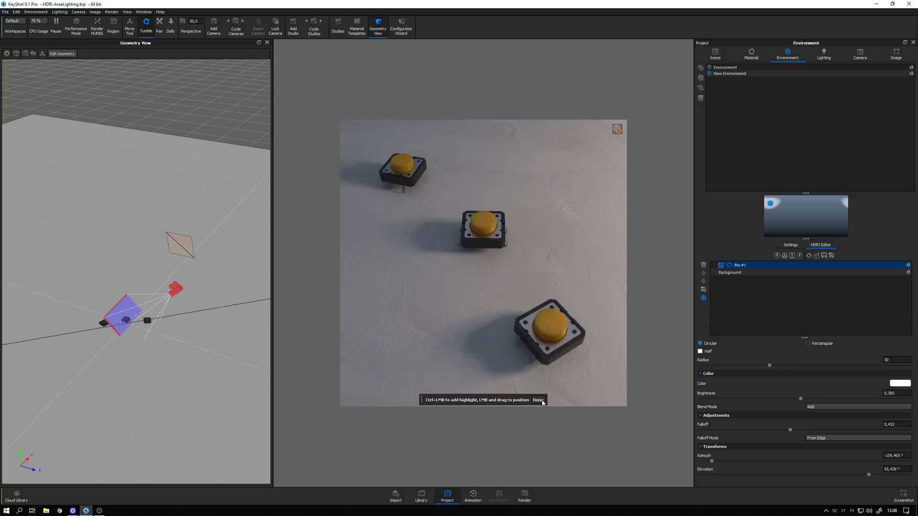
pyautogui.click(538, 400)
# Step: Compare the render with the HDRI pin switched off and on
pyautogui.click(730, 273)
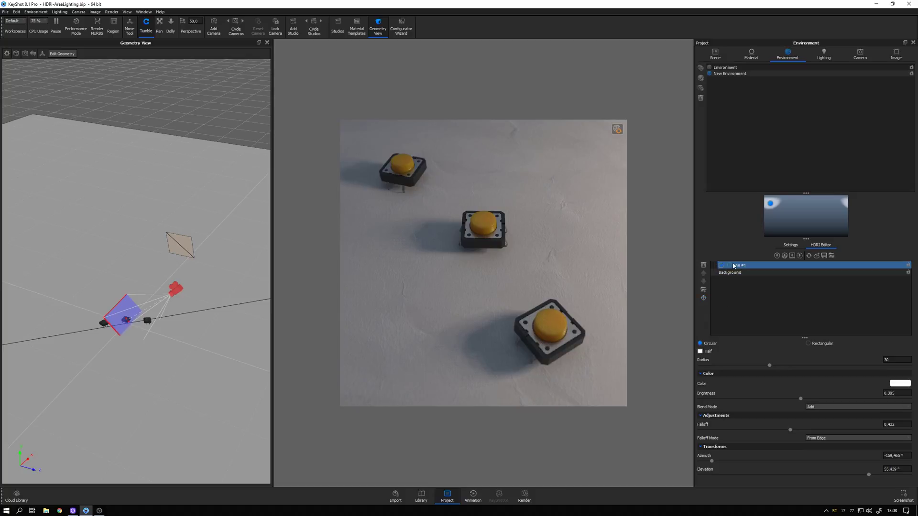
pyautogui.click(720, 265)
pyautogui.click(720, 265)
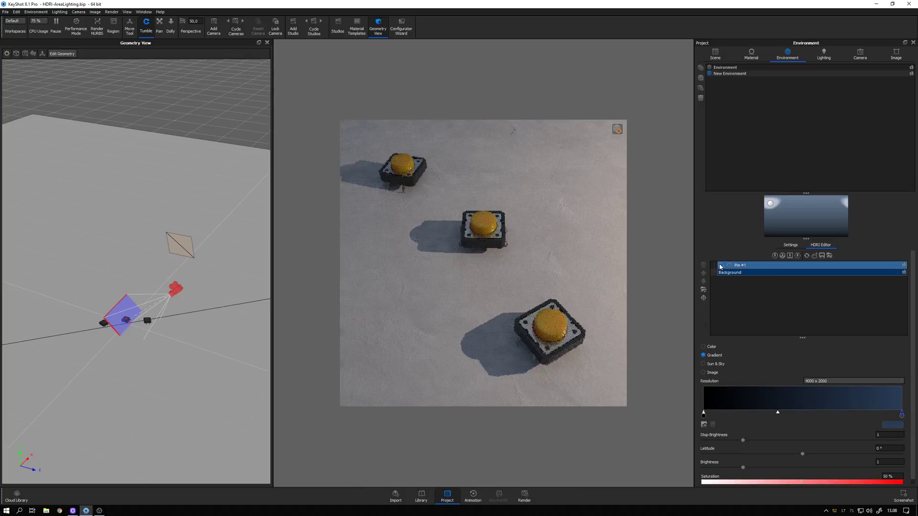
pyautogui.click(720, 266)
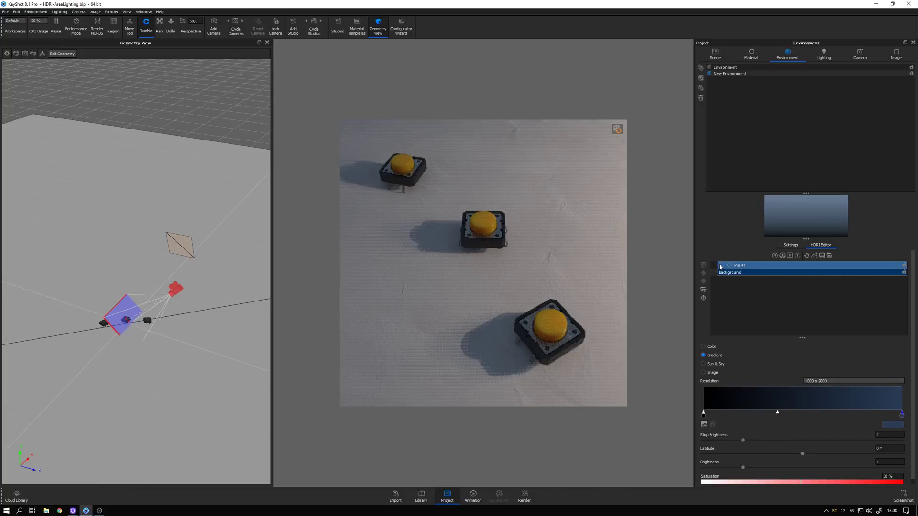
pyautogui.click(720, 266)
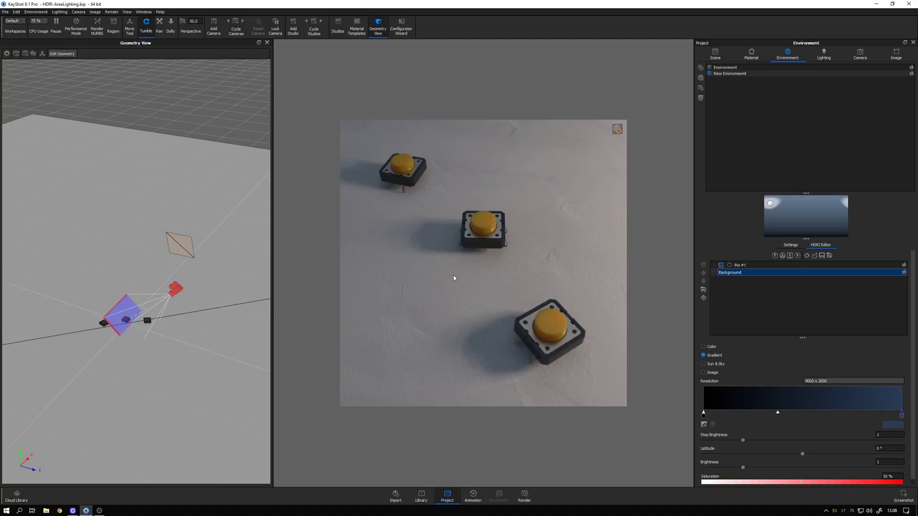
# Step: Switch the render's image style to Image Style 3
pyautogui.click(896, 53)
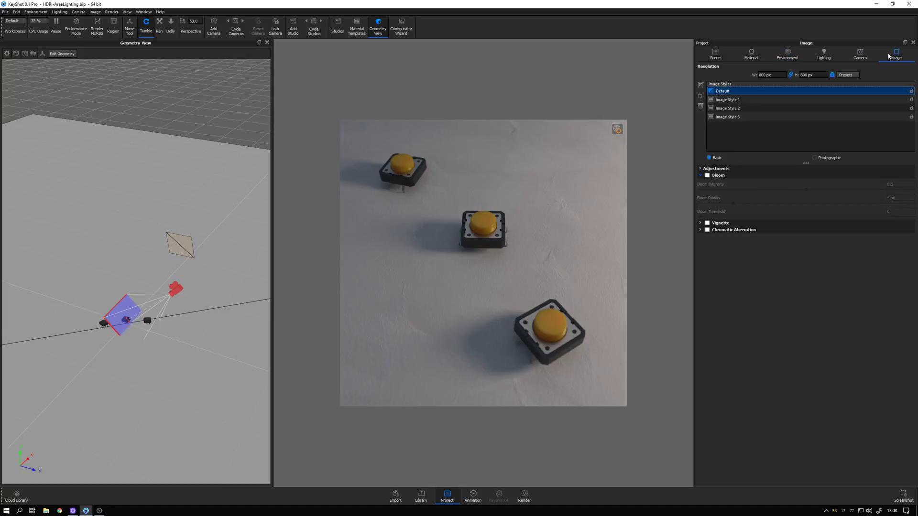
pyautogui.click(743, 118)
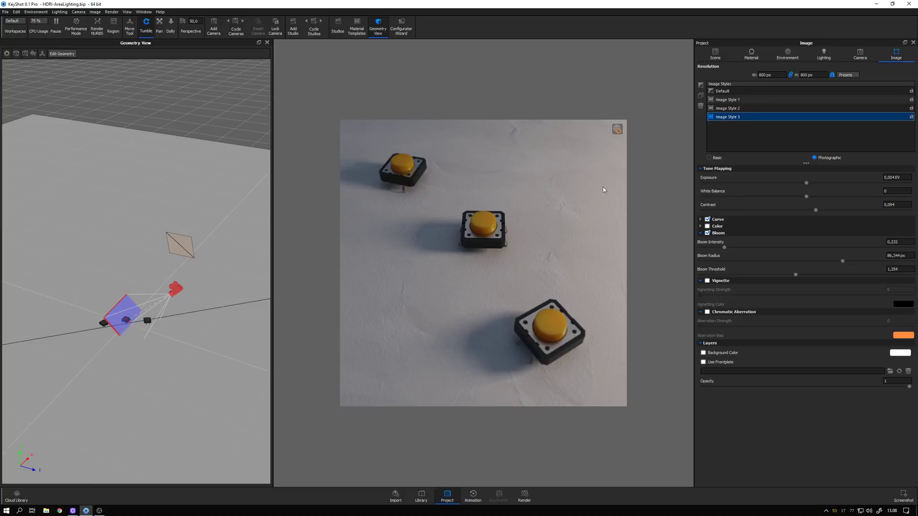
pyautogui.click(716, 54)
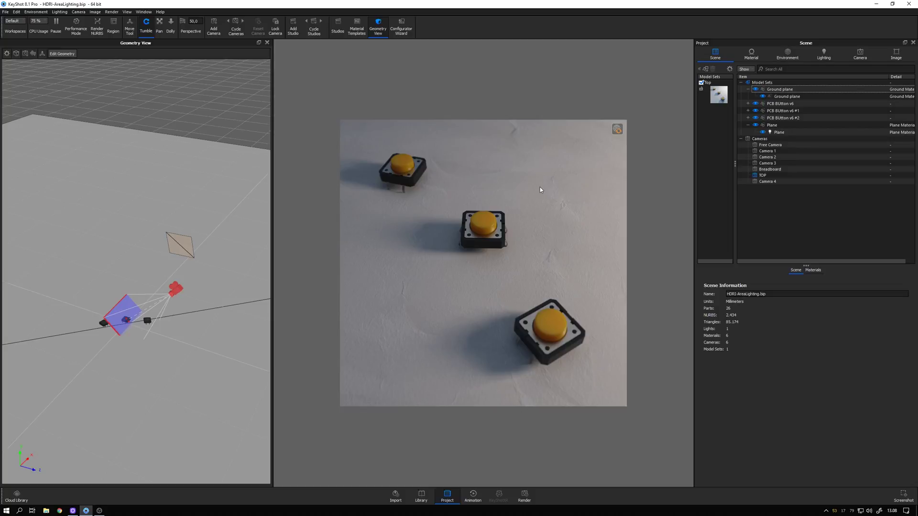
# Step: Try a neutral grey for the blue end stop of the HDRI background gradient
pyautogui.click(787, 53)
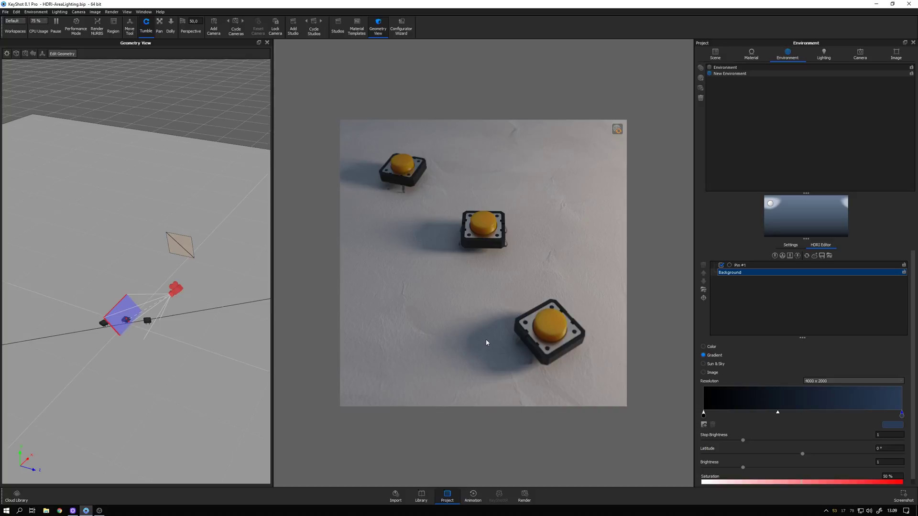
pyautogui.doubleClick(902, 415)
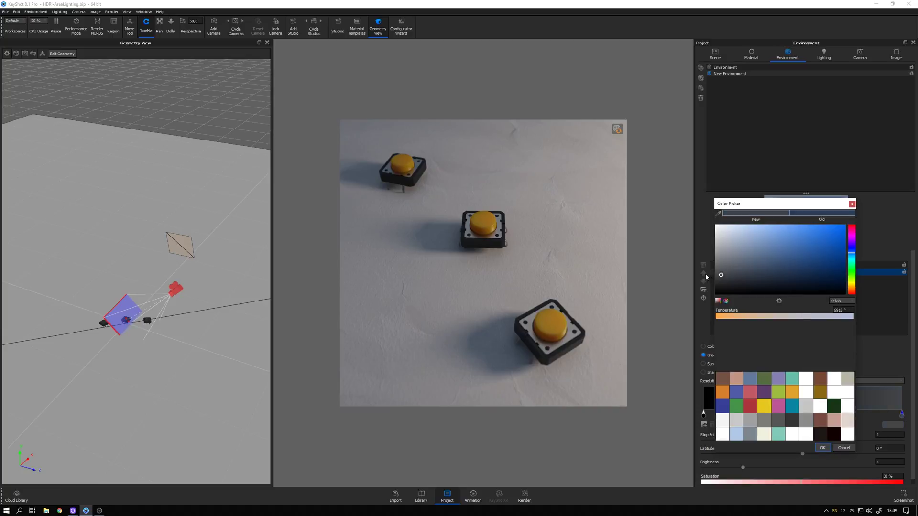
pyautogui.click(822, 448)
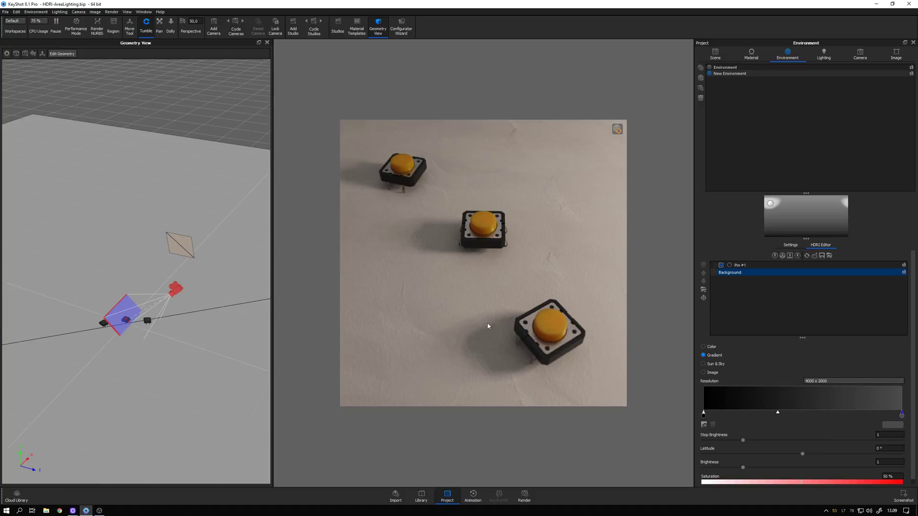
# Step: Recolour the grey end stop of the HDRI background gradient to a muted dark blue
pyautogui.doubleClick(902, 414)
pyautogui.click(801, 277)
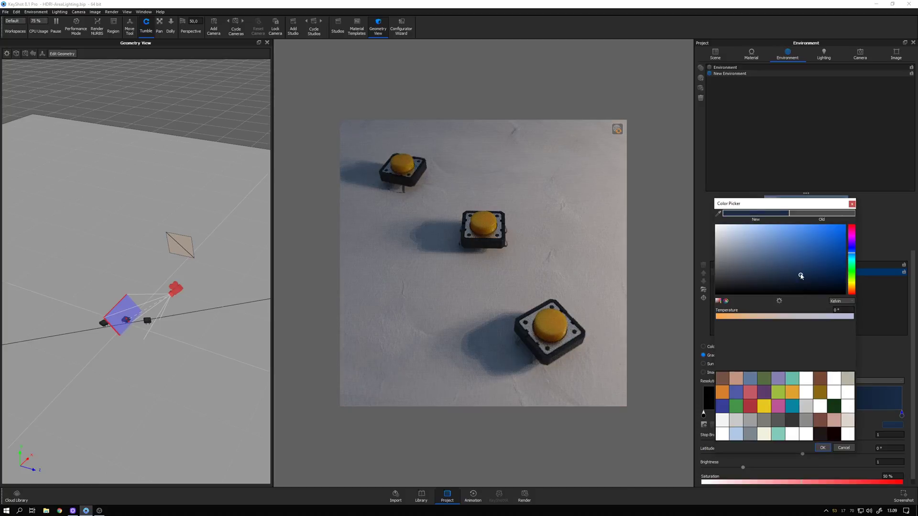
pyautogui.click(782, 277)
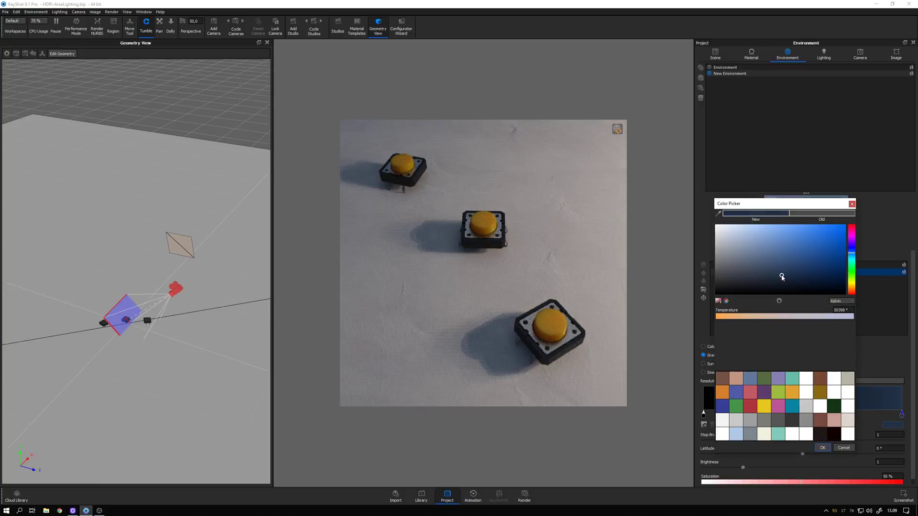
pyautogui.click(822, 448)
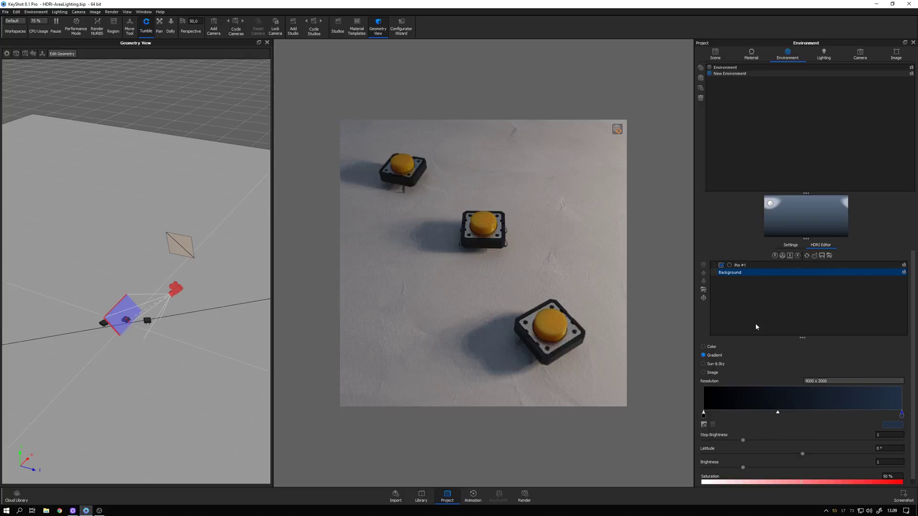